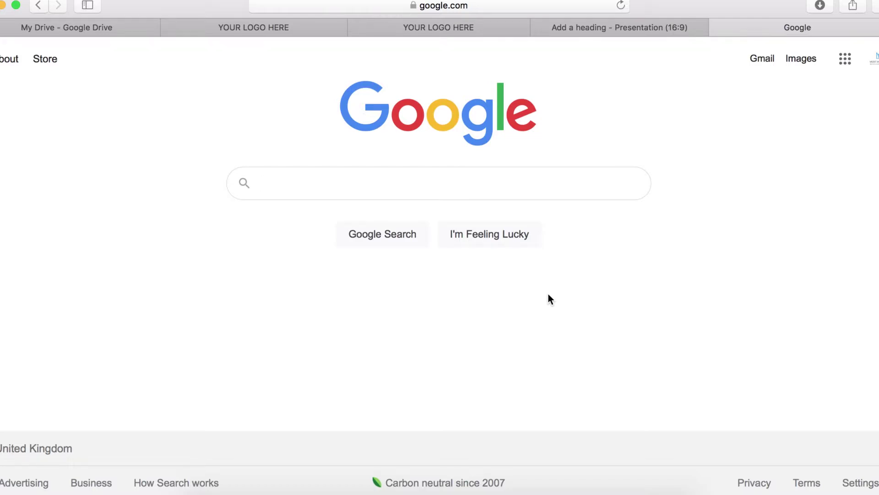
Create a new Google Sites site from Google Drive's New > More menu.
left_click(845, 67)
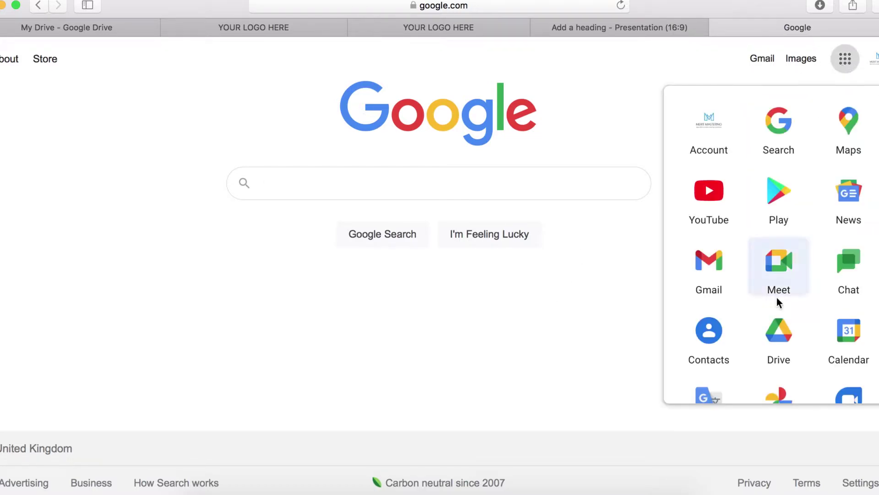
left_click(779, 343)
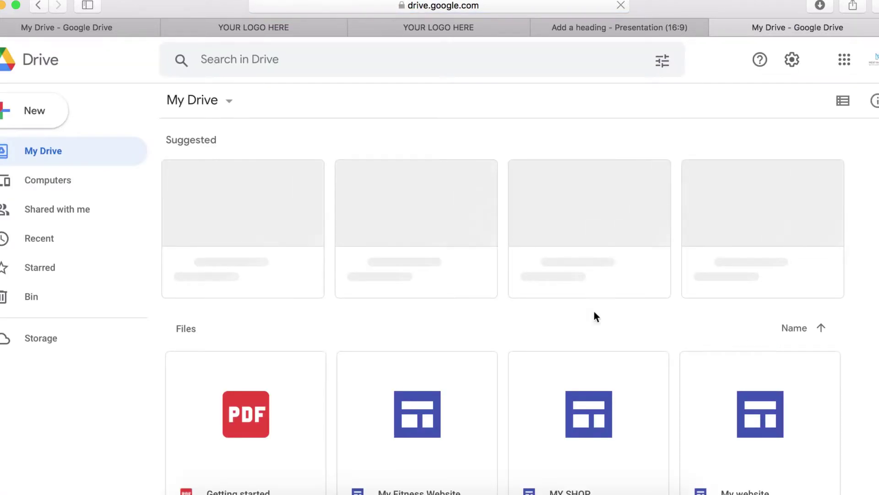
left_click(39, 120)
left_click(96, 313)
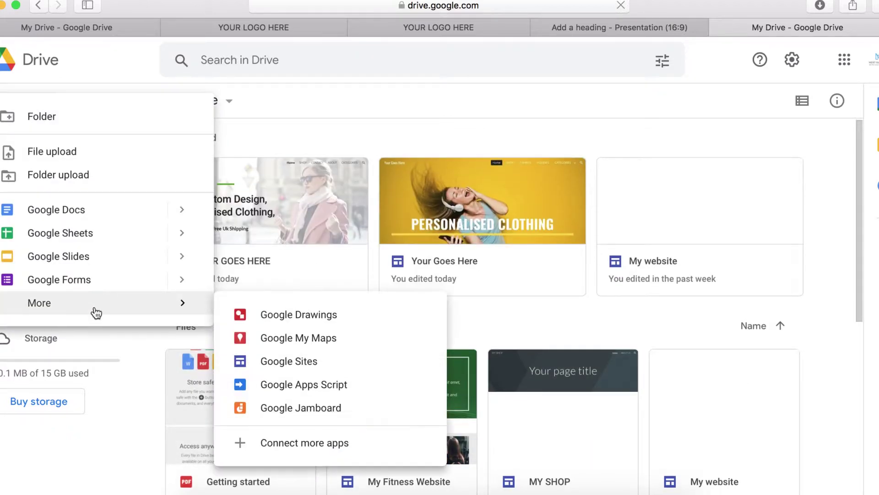
left_click(301, 362)
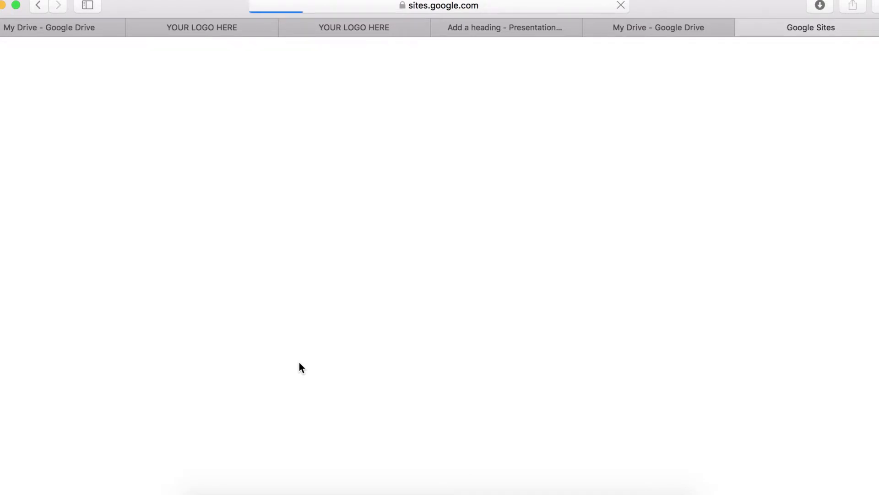
Scroll through the example ebook sales page, then go back to the Untitled site.
key("super+3")
scroll(377, 257, "up", 10)
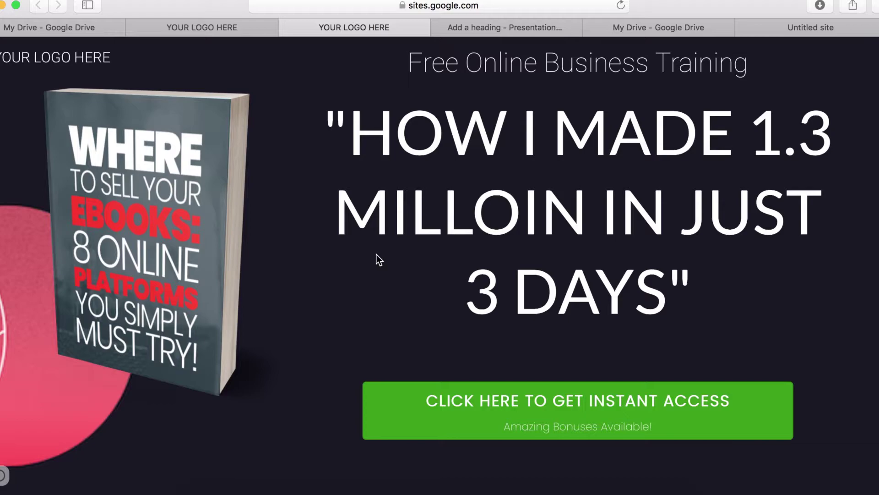
scroll(376, 254, "down", 3)
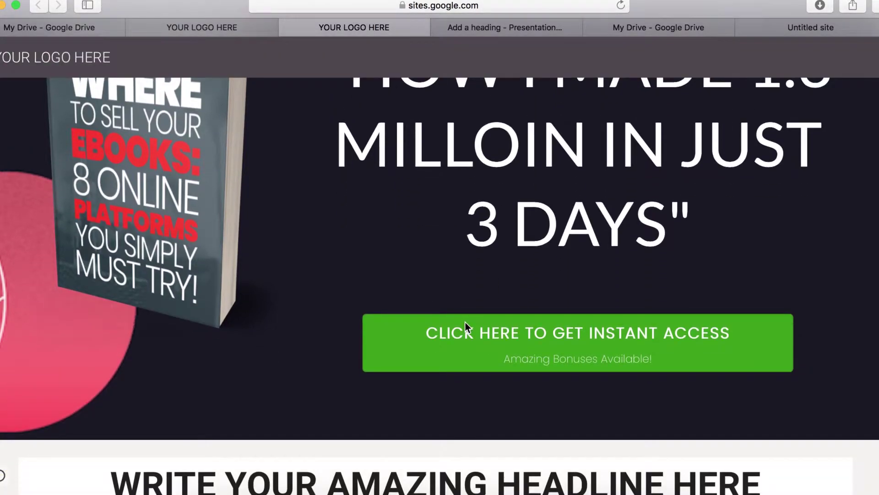
scroll(471, 386, "down", 10)
scroll(471, 386, "up", 12)
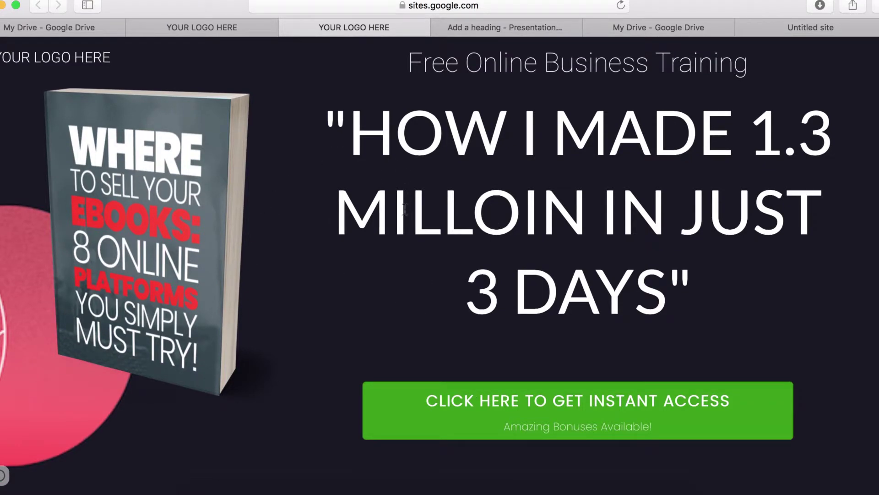
scroll(422, 296, "down", 10)
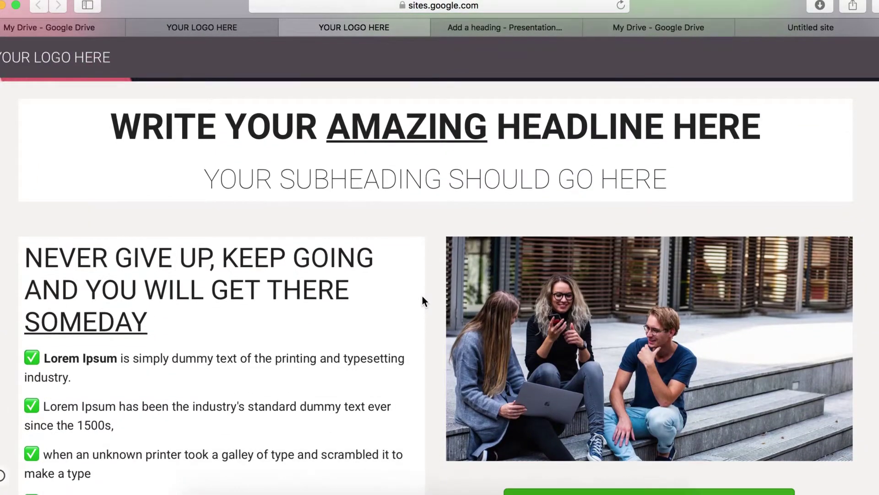
scroll(422, 296, "down", 3)
scroll(423, 296, "up", 5)
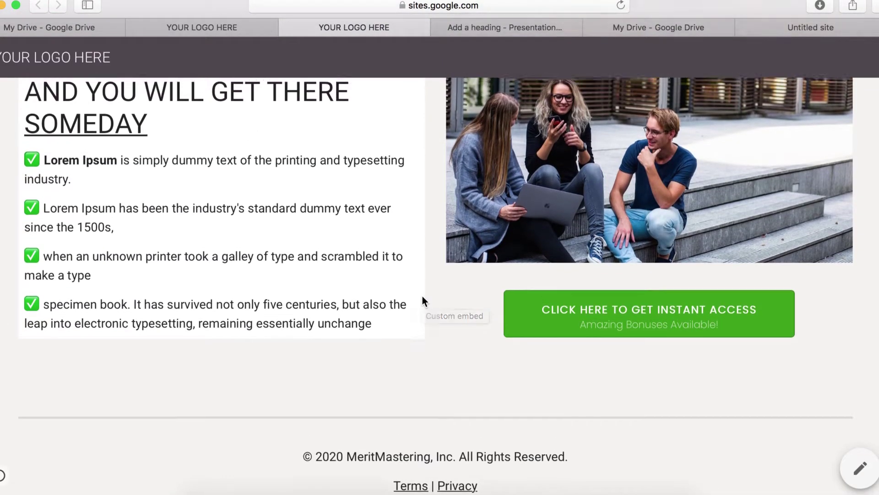
scroll(423, 300, "up", 5)
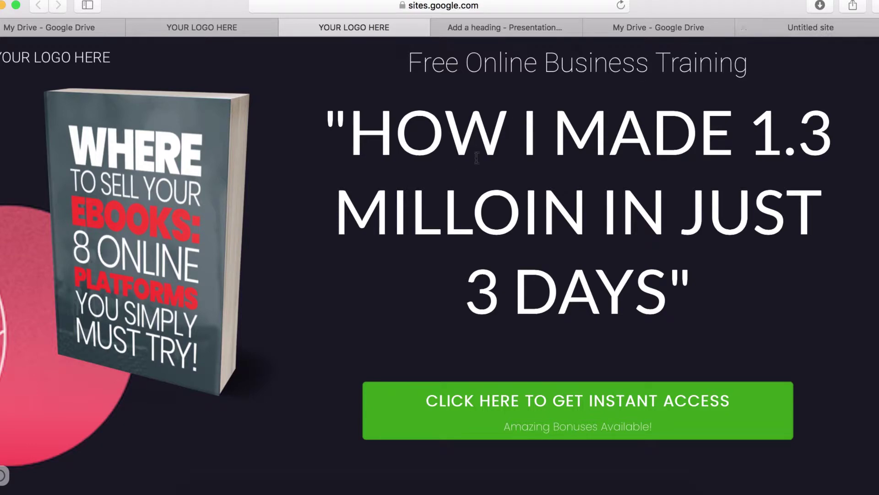
left_click(795, 31)
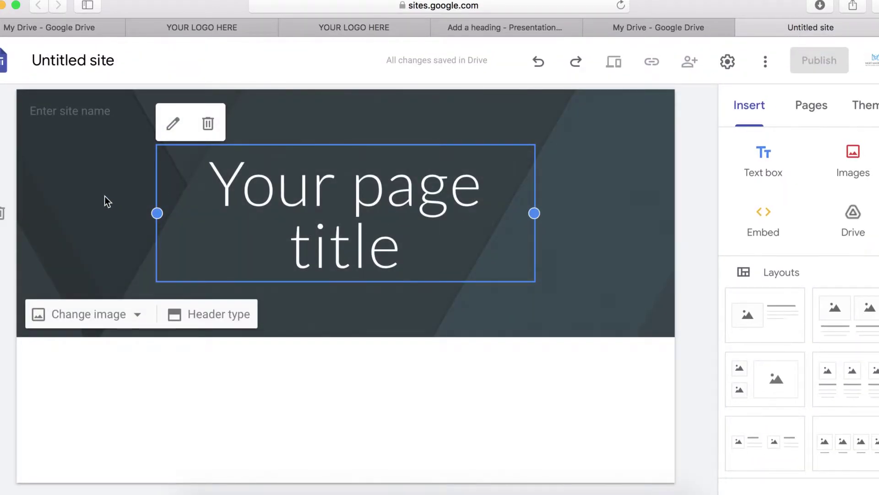
Apply the Level theme, giving the header a dark grey look with a yellow band.
left_click(564, 238)
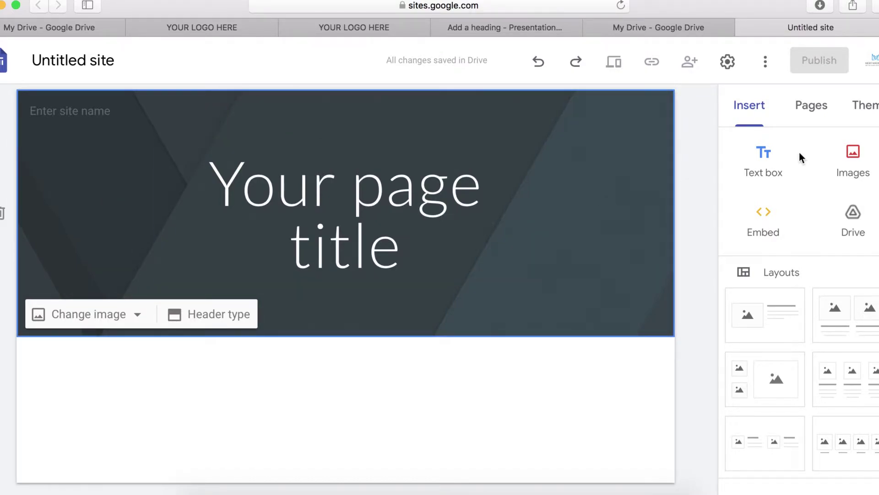
left_click(868, 110)
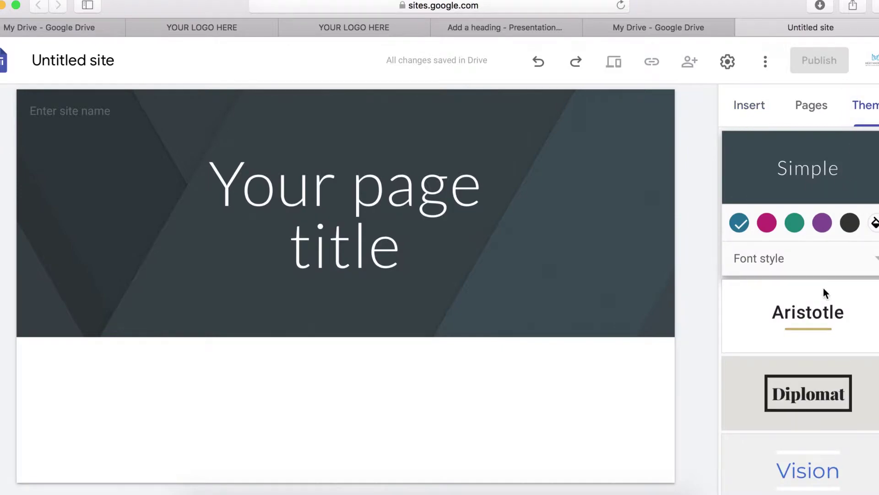
scroll(819, 369, "down", 4)
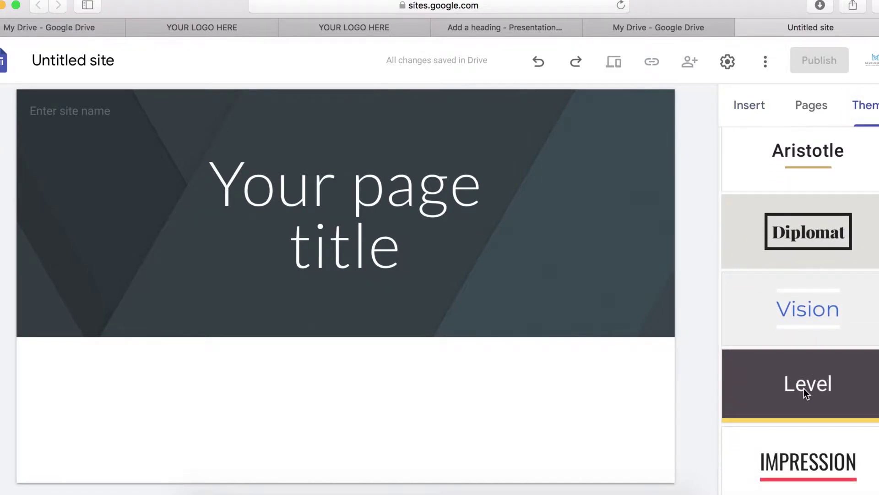
left_click(804, 388)
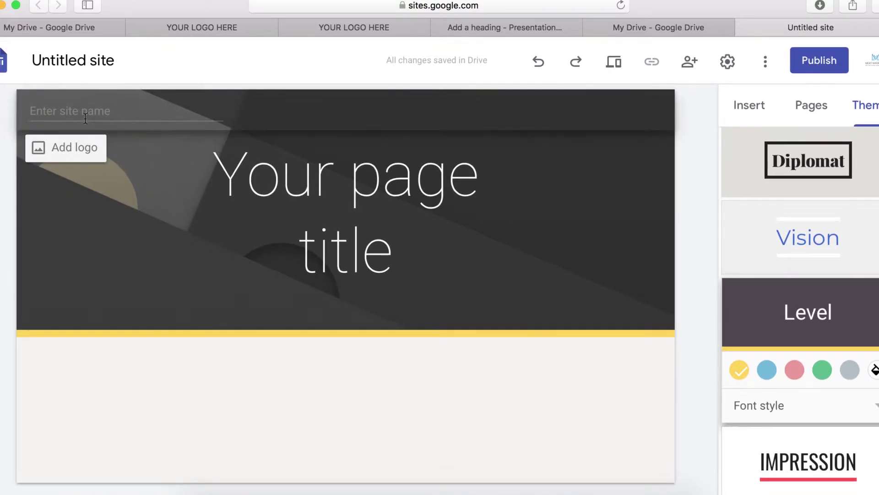
left_click(81, 114)
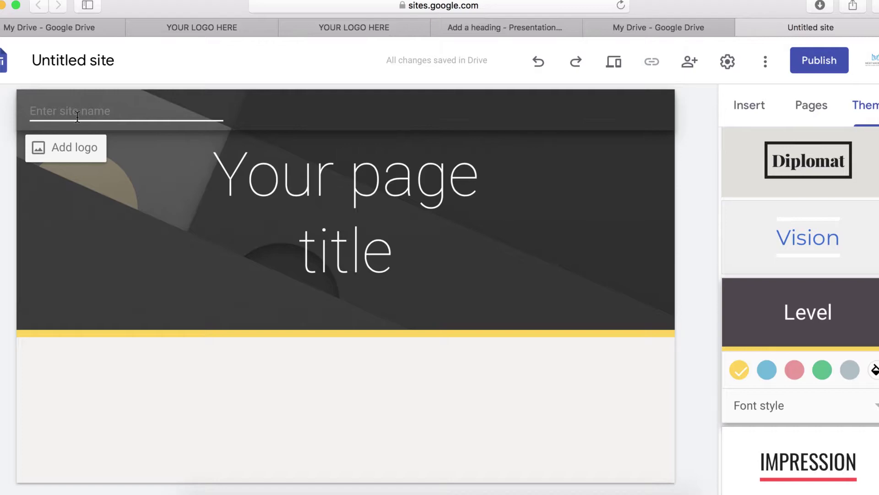
left_click(578, 246)
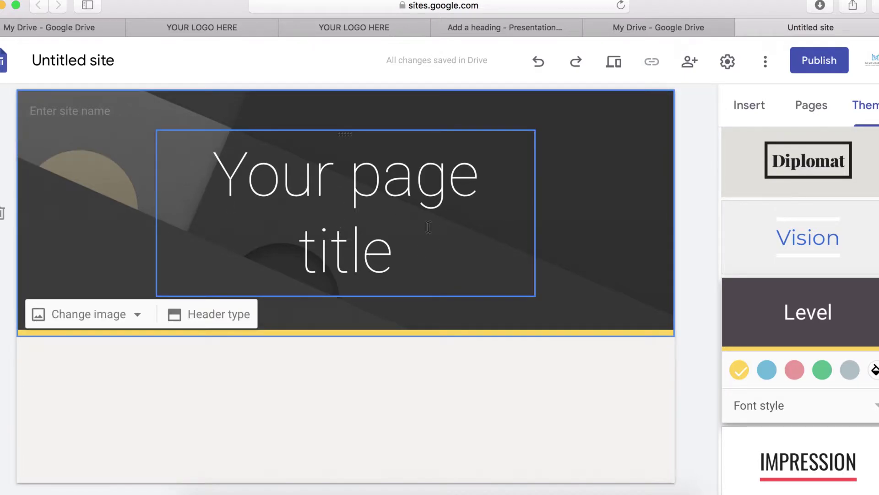
Replace the placeholder title with 'Free Online Business Training' and 'HOW I MADE 1.3 MILLOIN IN JUST 3 DAYS'.
left_click_drag(395, 255, 243, 172)
left_click(351, 222)
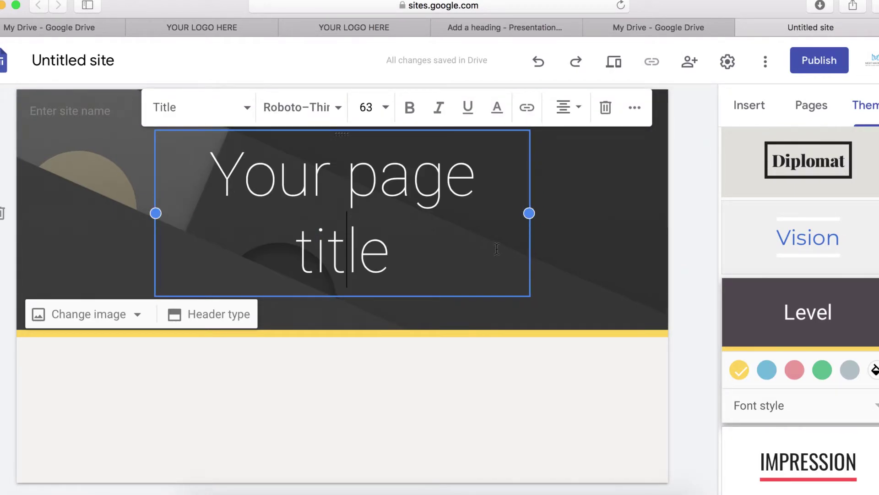
left_click(563, 239)
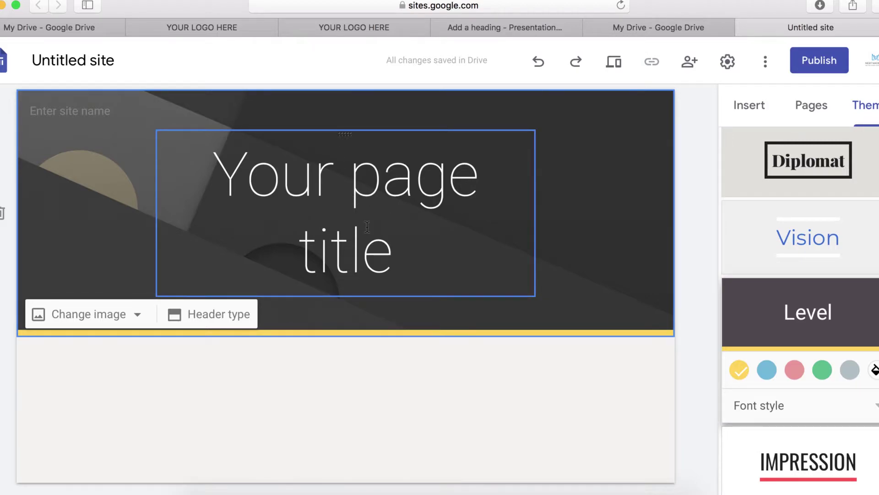
triple_click(348, 194)
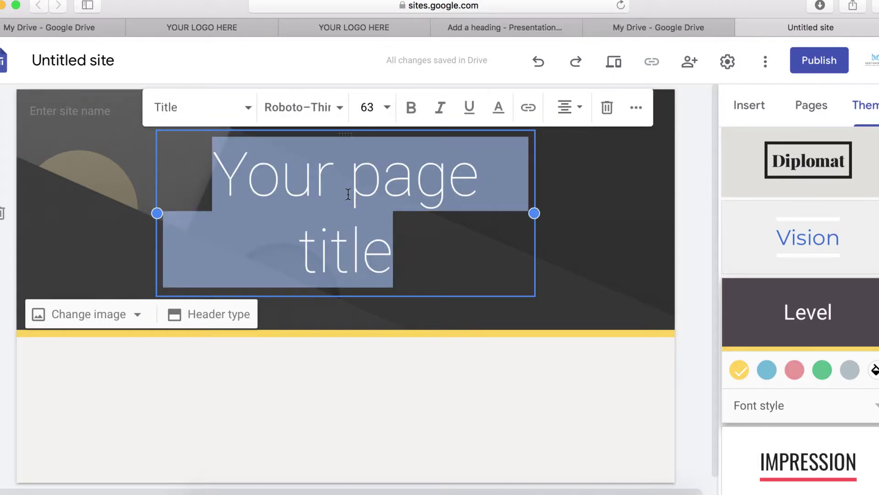
type("\"HOW I MADE 1.3 MILLOIN IN JUST 3 DAYS\"")
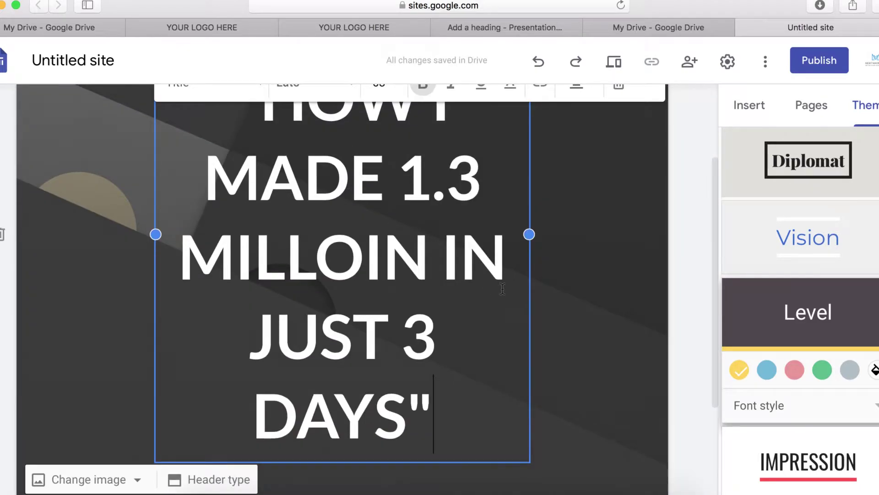
Nudge the header title box slightly to the right.
scroll(497, 320, "up", 3)
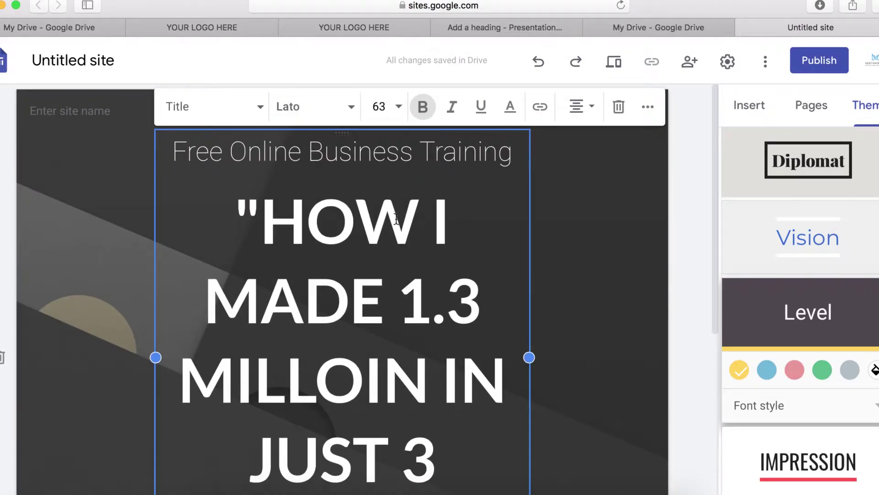
left_click_drag(339, 135, 426, 140)
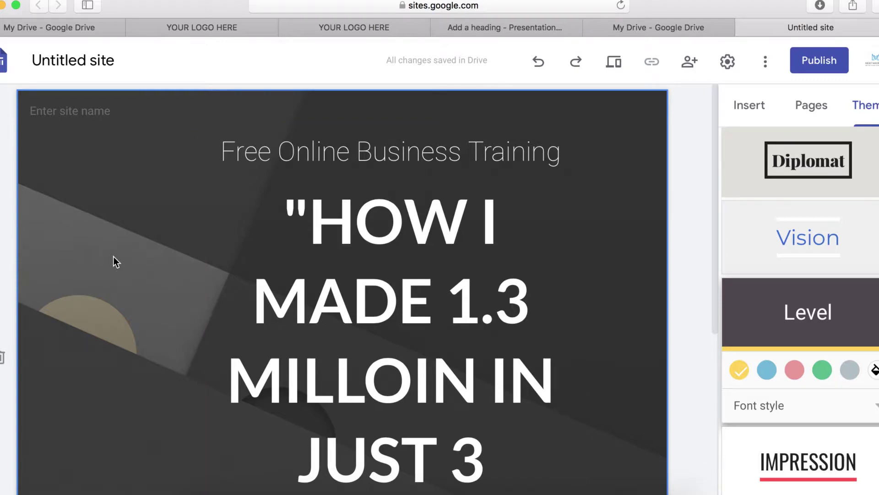
scroll(138, 229, "down", 2)
scroll(110, 216, "up", 2)
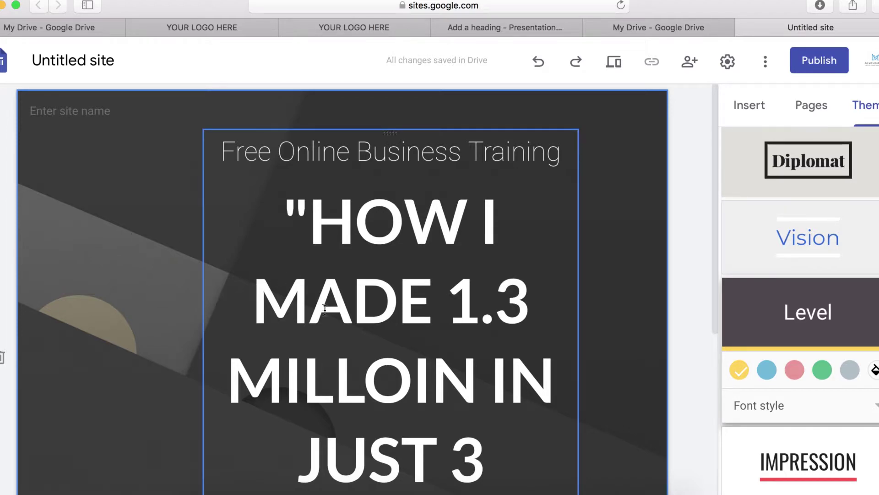
Insert the ebook cover EmbeddedImage-4.png on the left side of the header.
left_click(117, 226)
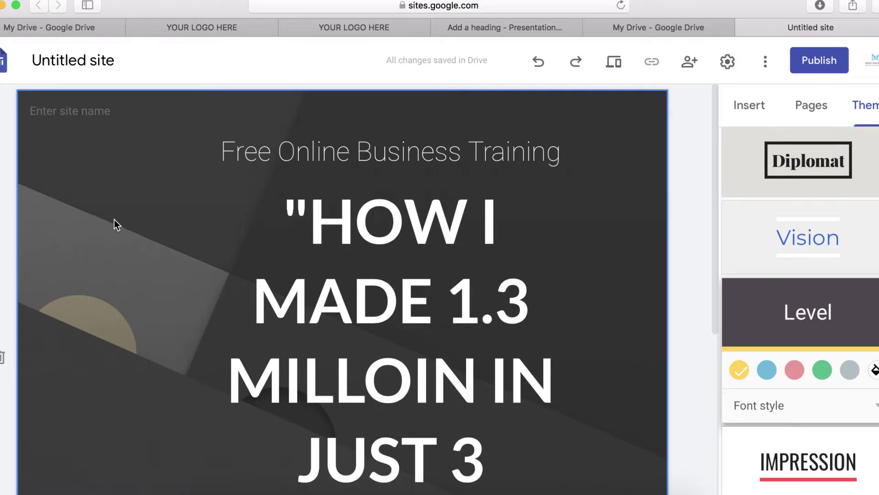
double_click(114, 219)
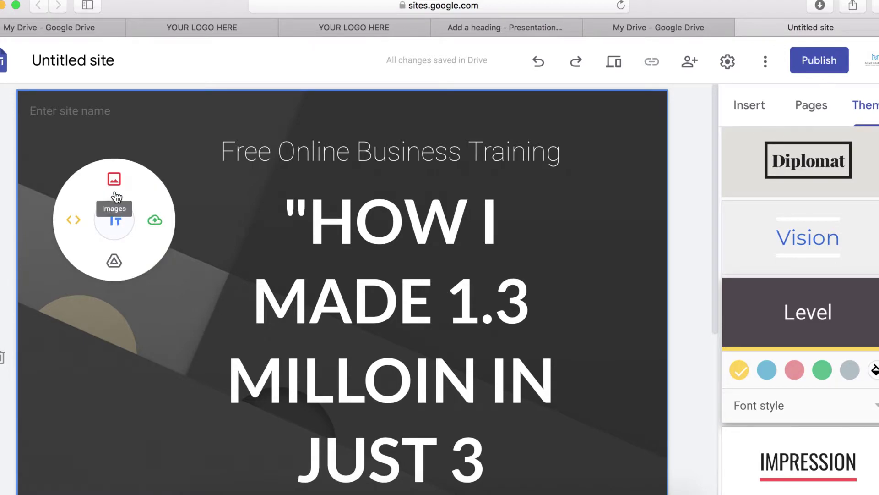
left_click(155, 220)
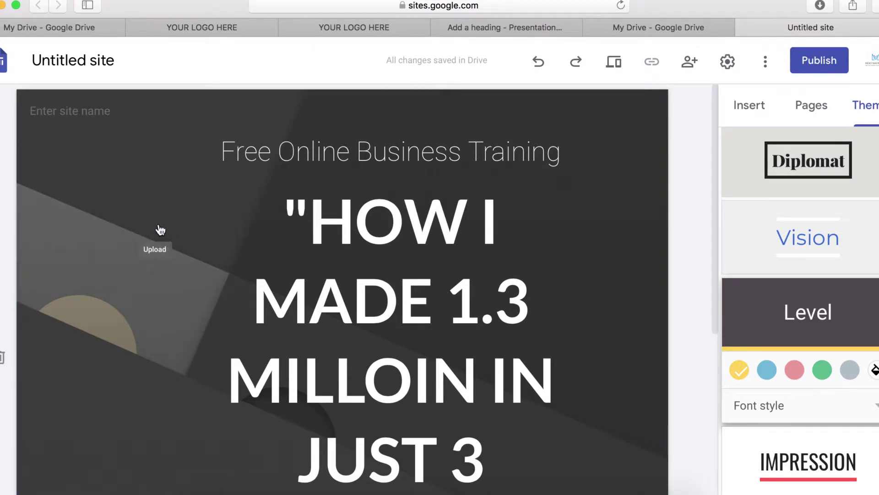
scroll(460, 242, "down", 5)
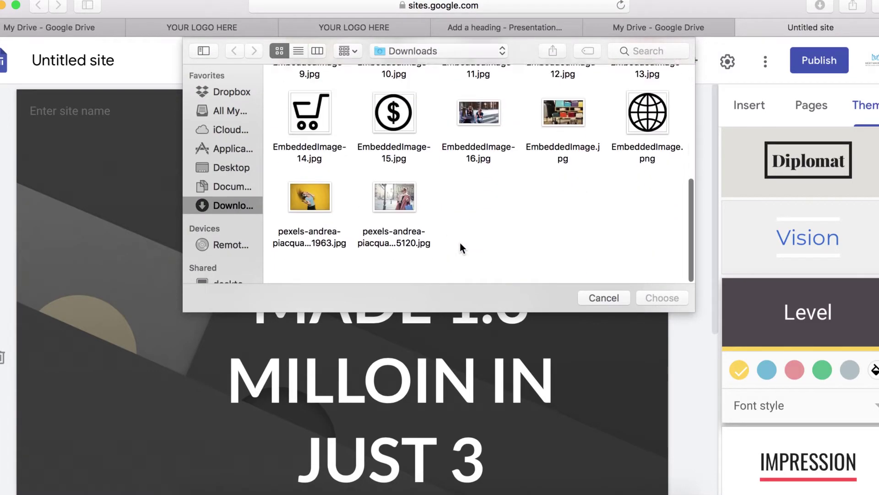
scroll(460, 243, "up", 5)
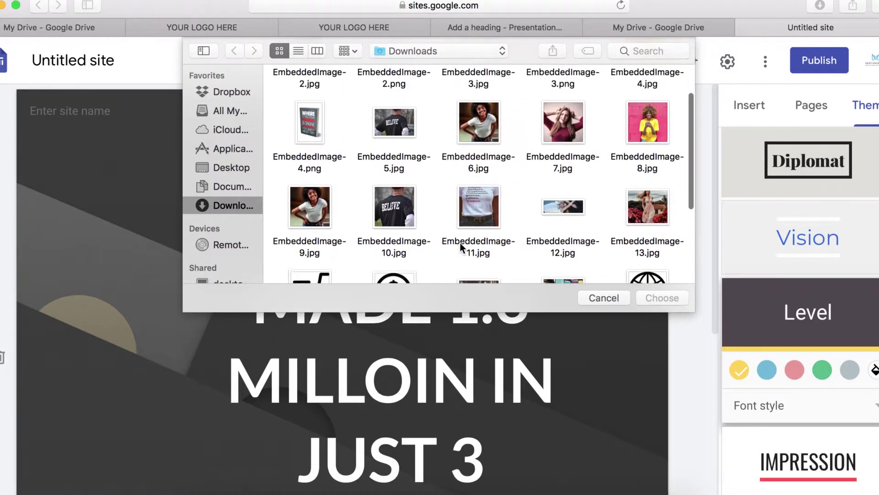
left_click(312, 160)
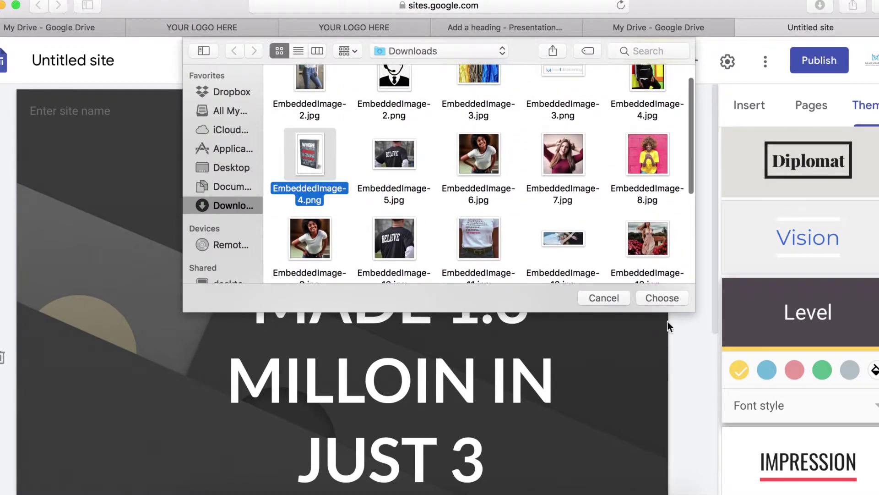
left_click(666, 298)
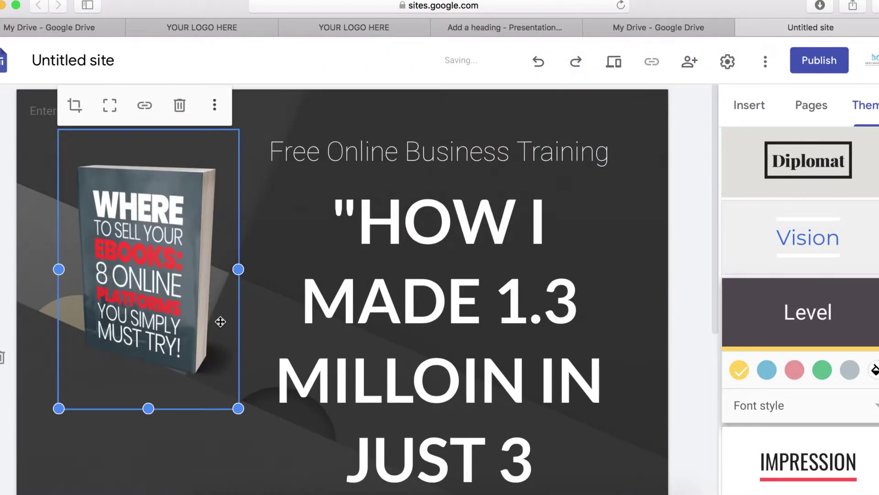
left_click_drag(197, 305, 196, 315)
scroll(314, 328, "down", 5)
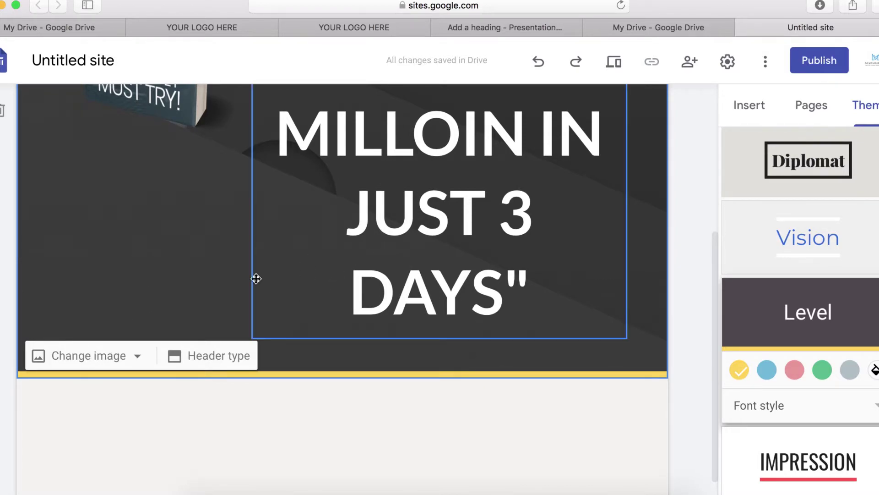
scroll(451, 318, "up", 2)
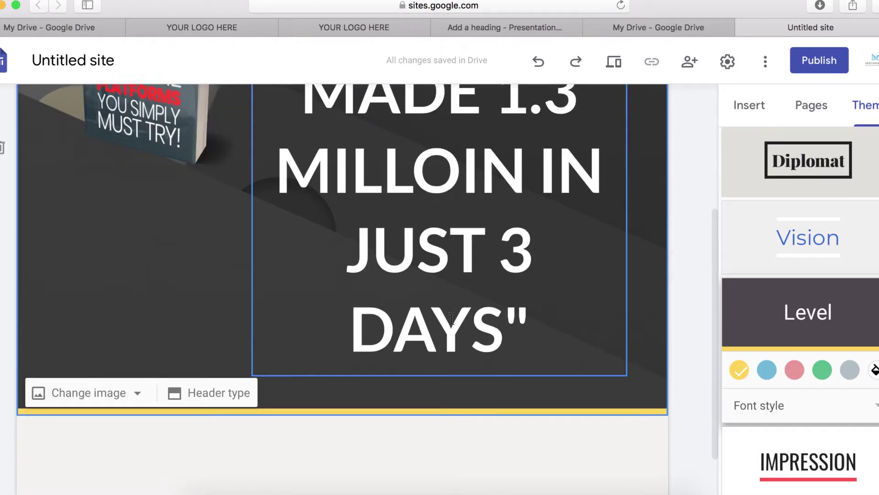
scroll(196, 323, "down", 1)
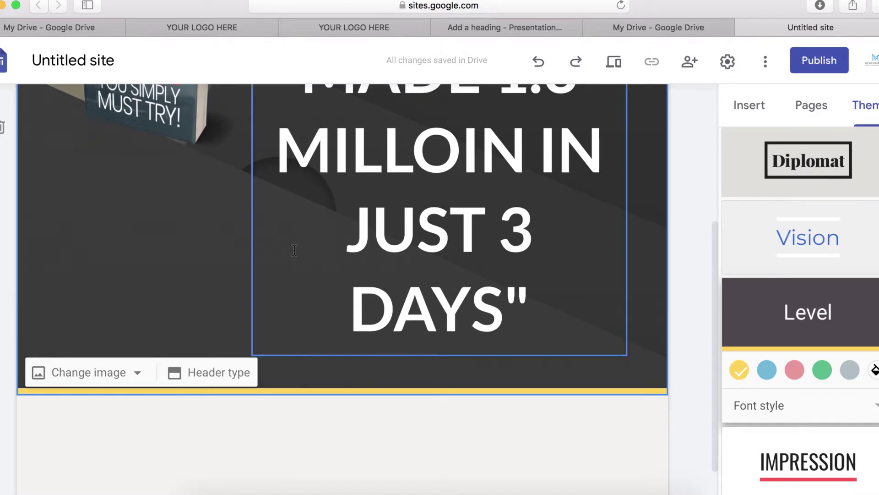
scroll(310, 253, "up", 1)
scroll(309, 254, "up", 3)
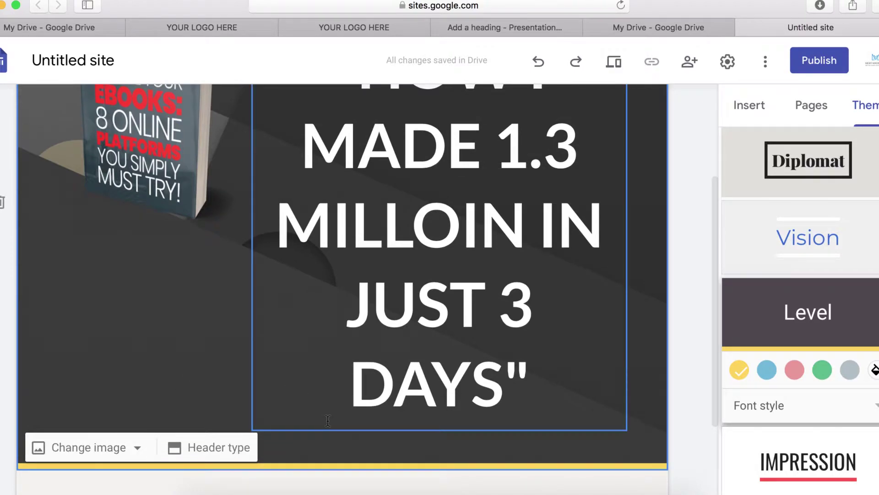
scroll(328, 421, "down", 1)
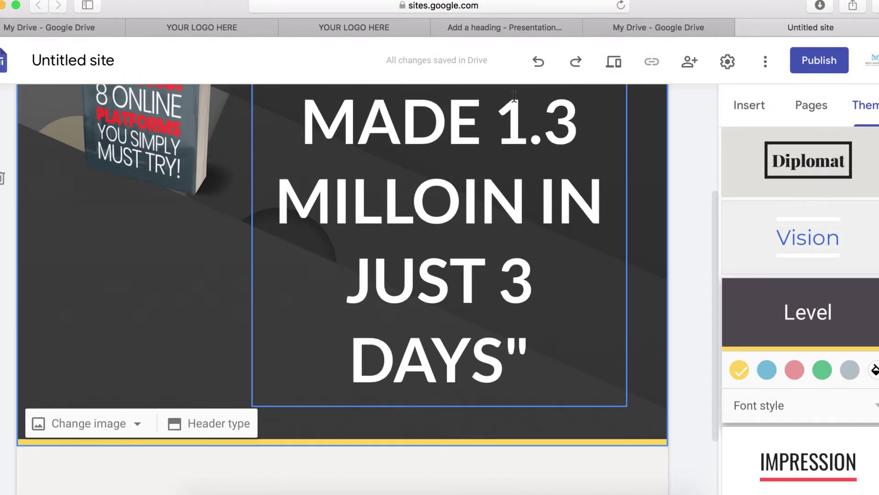
left_click(135, 424)
scroll(130, 432, "down", 3)
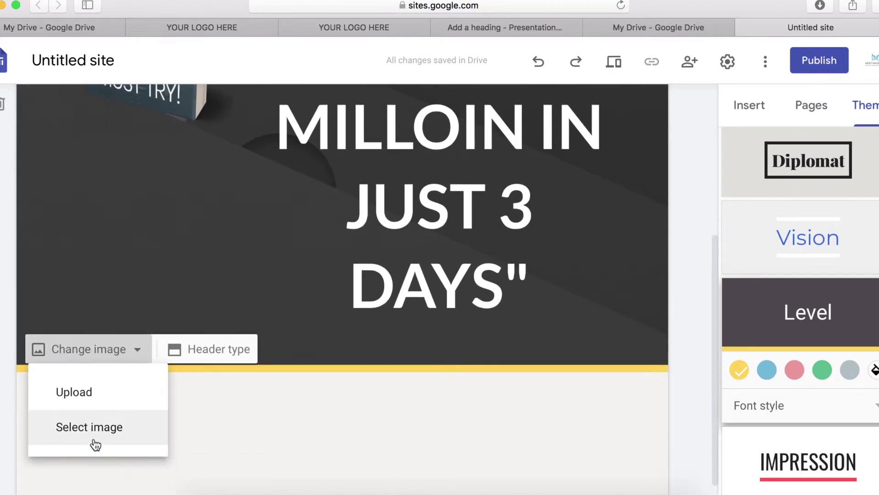
scroll(155, 429, "up", 10)
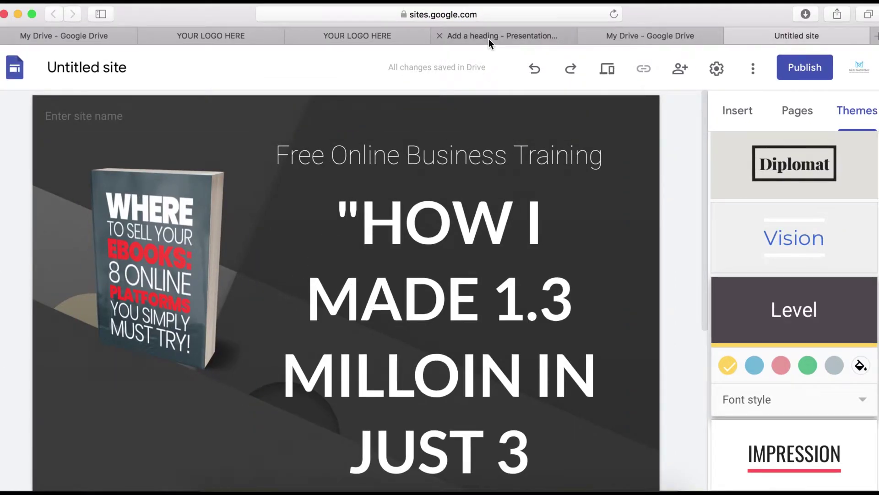
Download the dark fairy-lights Canva design as a 1920×1080 PNG file.
left_click(488, 40)
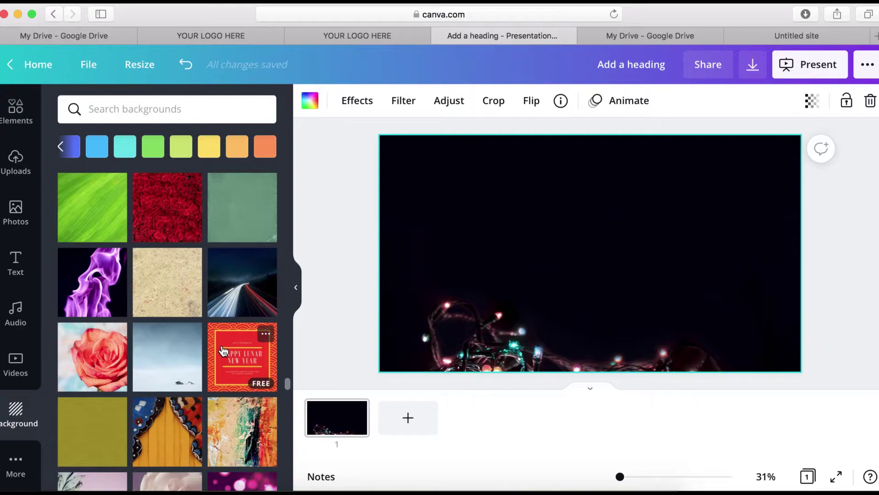
scroll(223, 351, "down", 5)
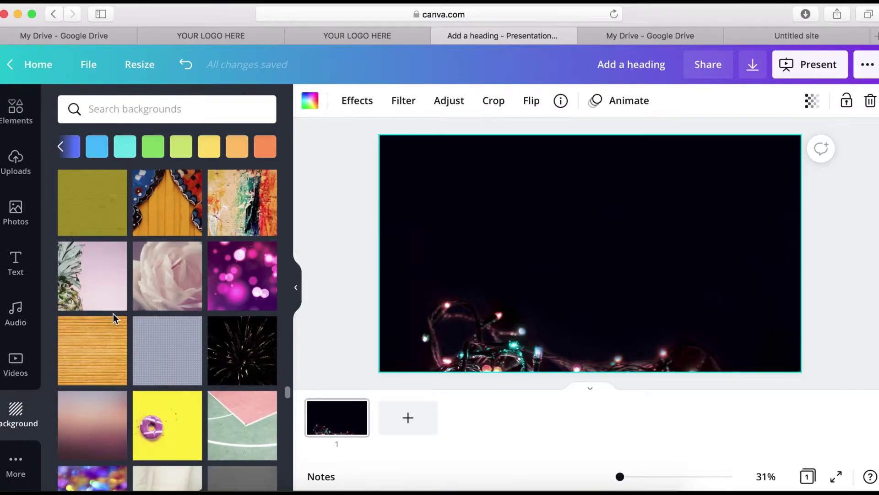
scroll(113, 316, "up", 4)
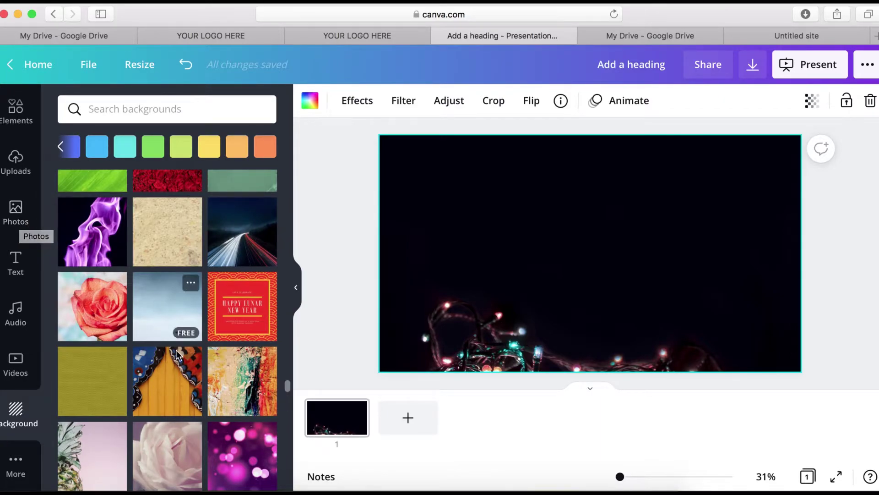
scroll(127, 308, "up", 5)
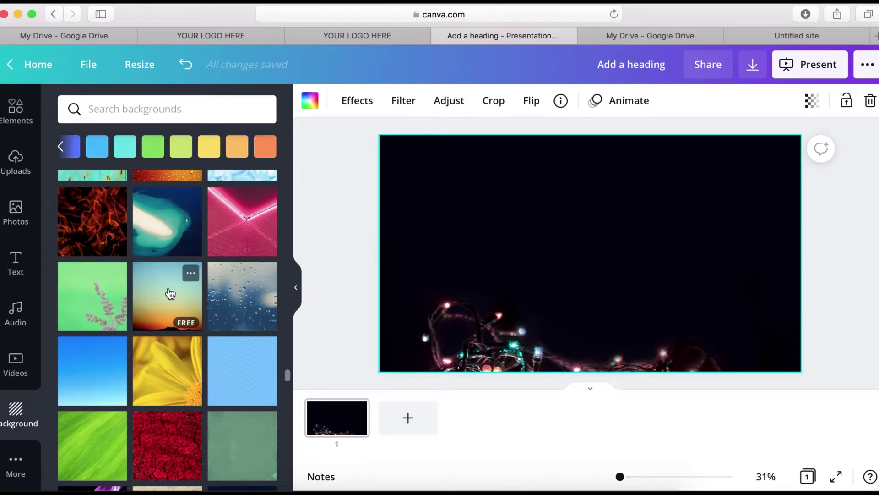
scroll(167, 295, "up", 5)
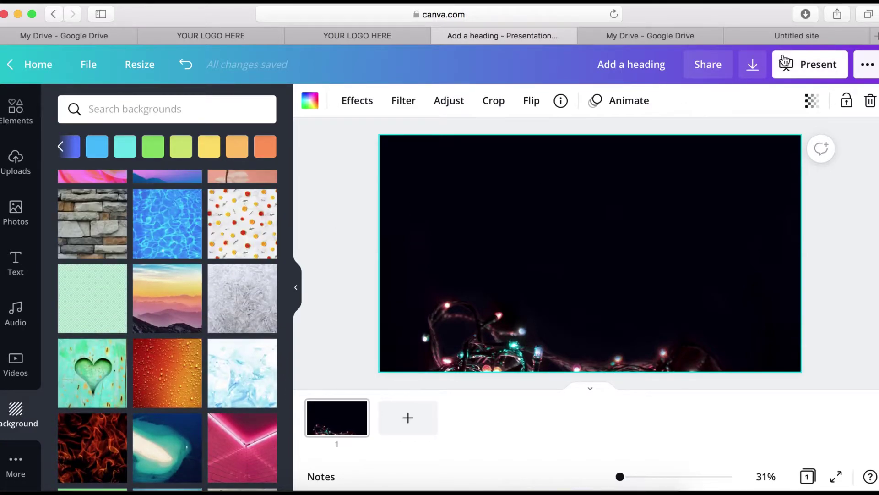
left_click(755, 66)
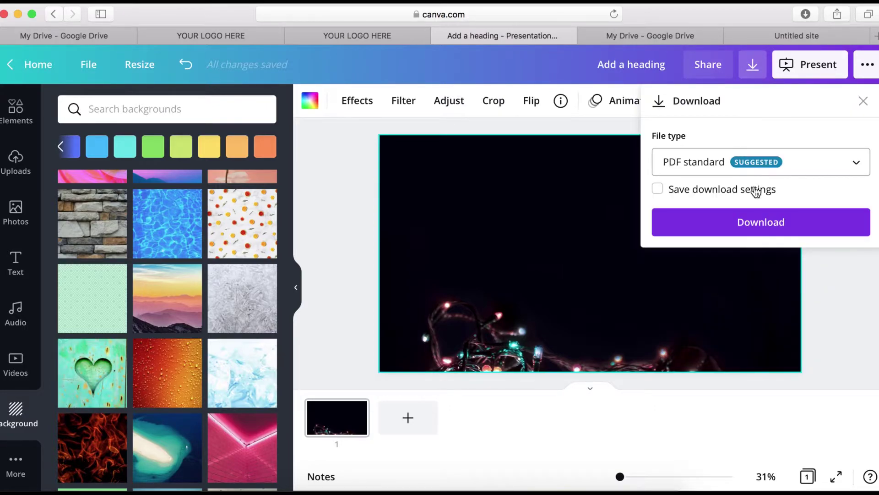
left_click(717, 163)
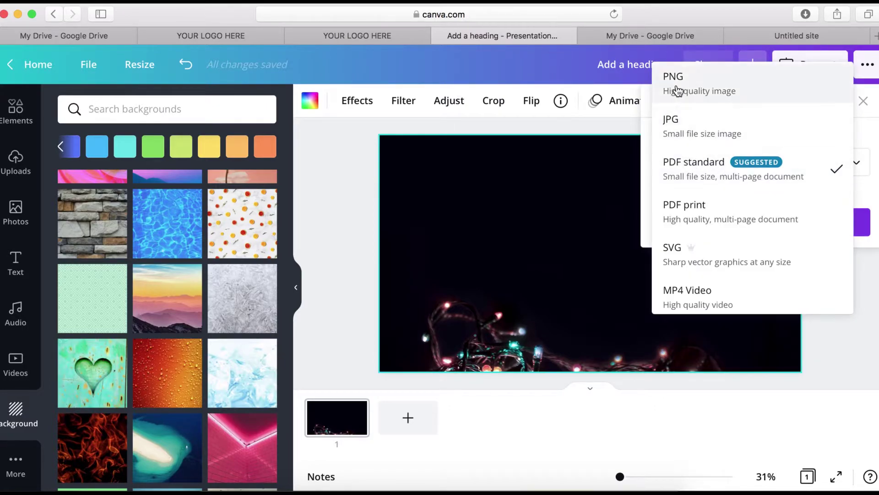
left_click(677, 91)
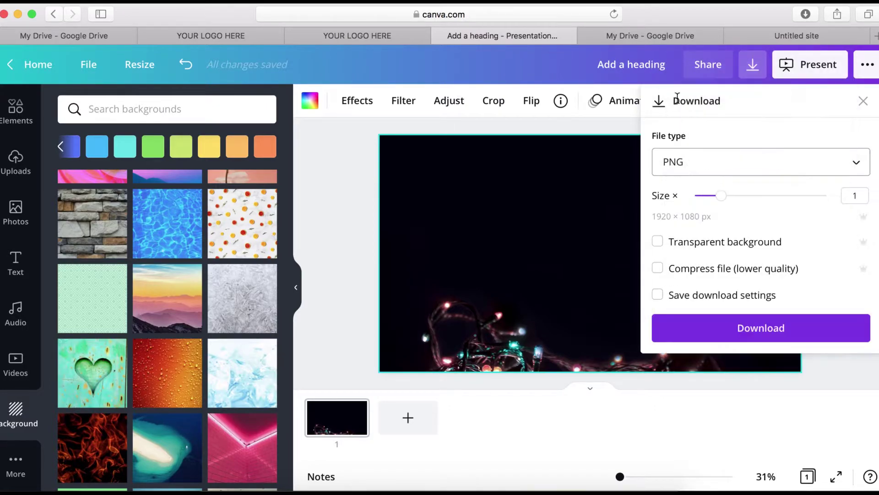
left_click(745, 337)
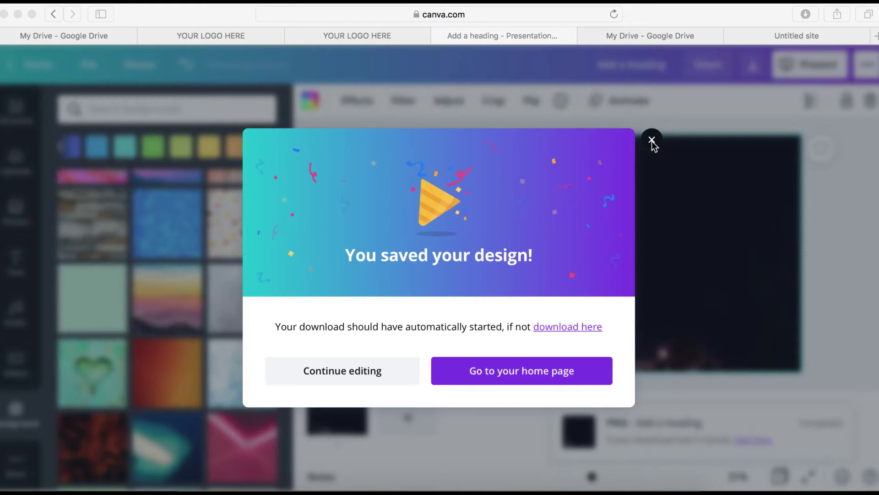
left_click(653, 144)
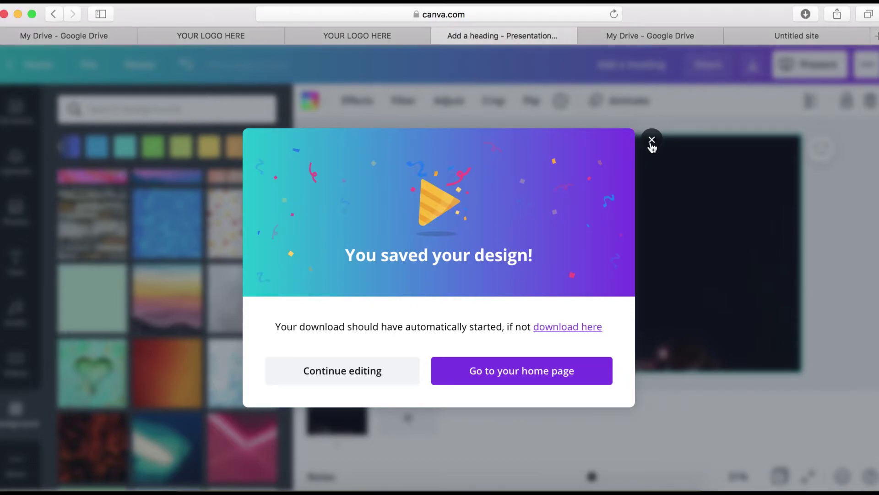
left_click(651, 142)
Set the header background image to the uploaded Canva file 'Add a heading.png'.
left_click(780, 38)
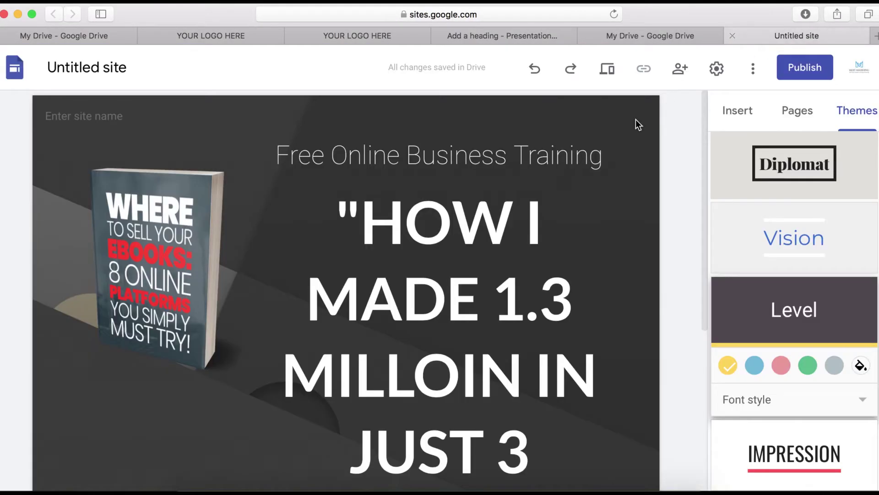
scroll(360, 265, "down", 5)
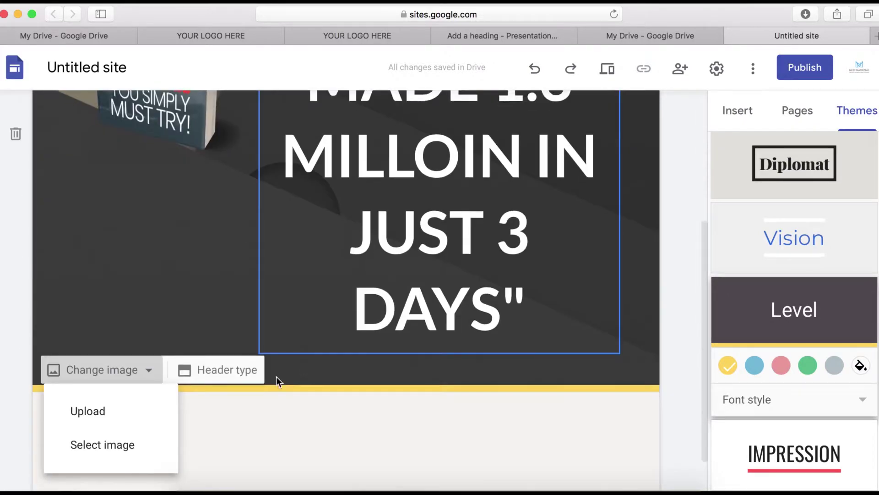
left_click(134, 372)
left_click(132, 366)
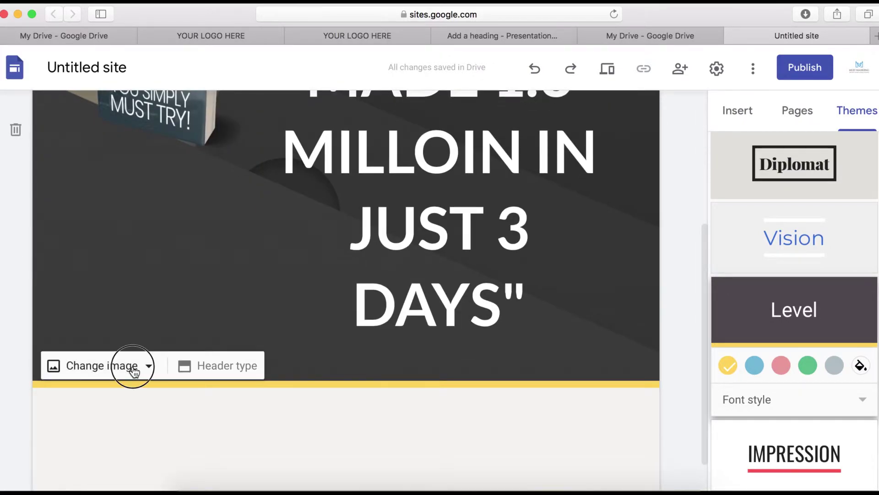
left_click(96, 415)
left_click(314, 109)
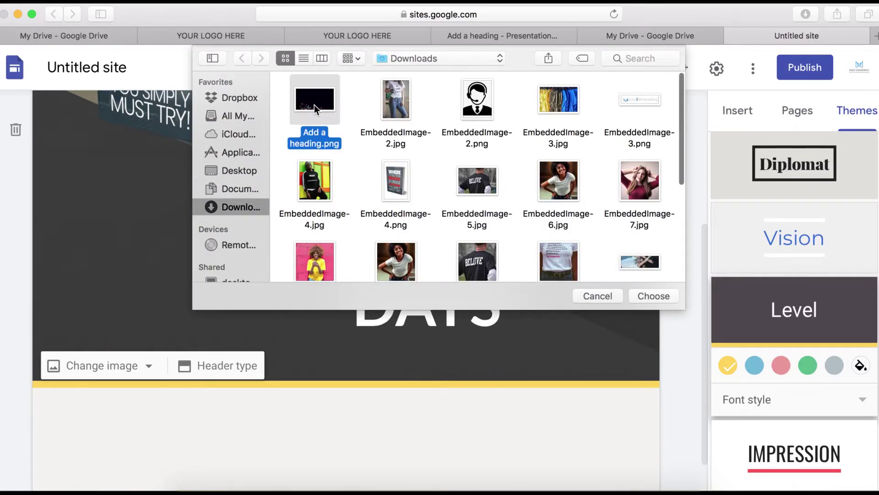
left_click(652, 296)
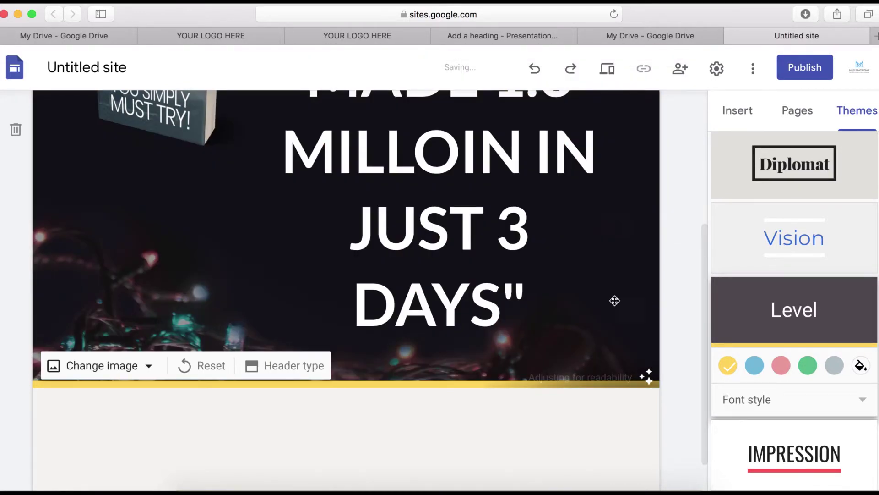
Review the new header, selecting the quoted heading and then the whole header section.
scroll(533, 392, "up", 4)
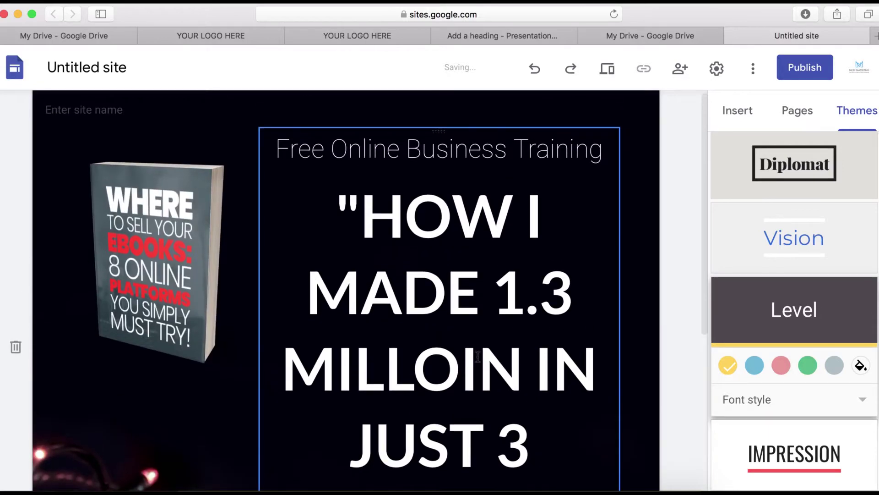
scroll(411, 342, "up", 2)
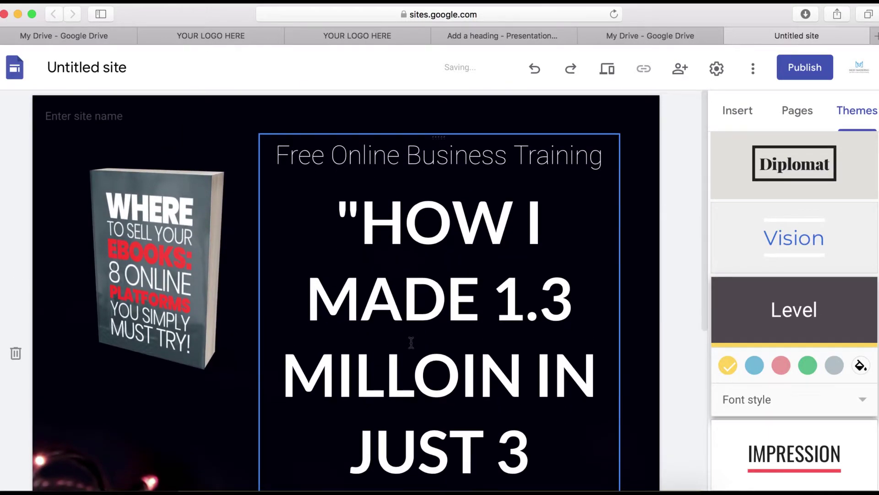
scroll(412, 342, "down", 4)
scroll(411, 342, "down", 1)
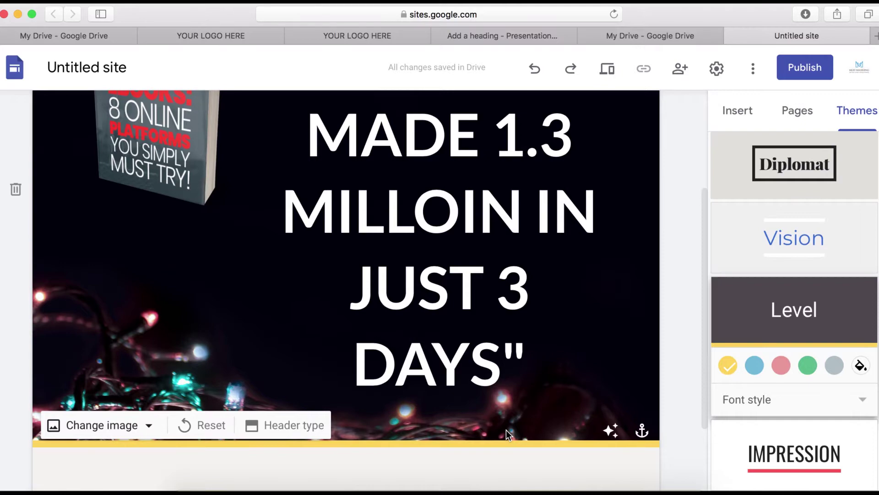
left_click(443, 420)
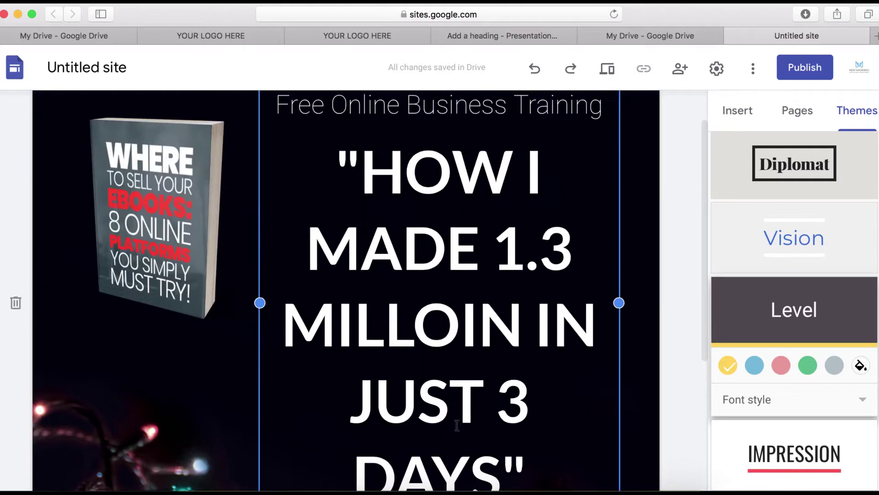
left_click(453, 446)
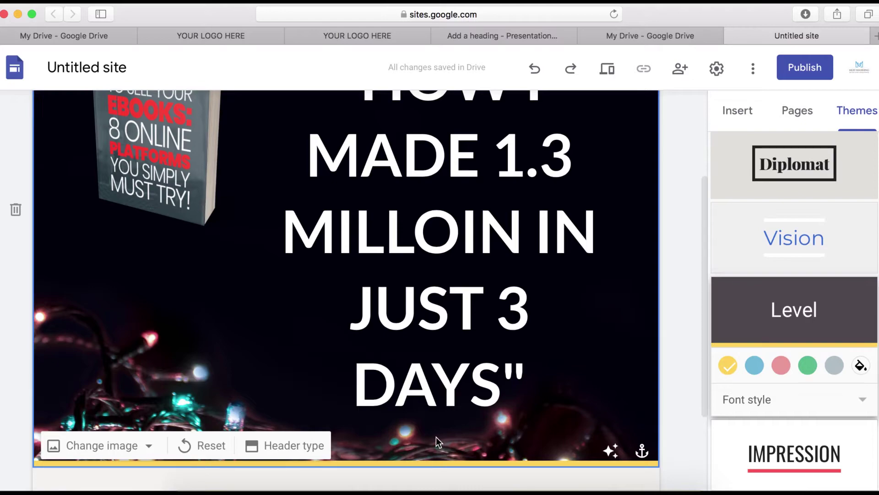
scroll(436, 437, "down", 3)
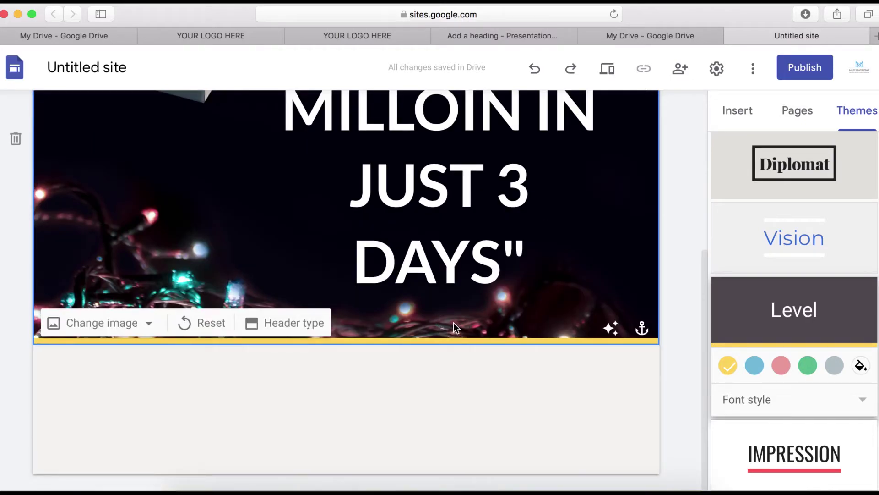
Embed the green 'CLICK HERE TO GET INSTANT ACCESS' button HTML below the headline and shrink its box.
double_click(454, 323)
left_click(415, 323)
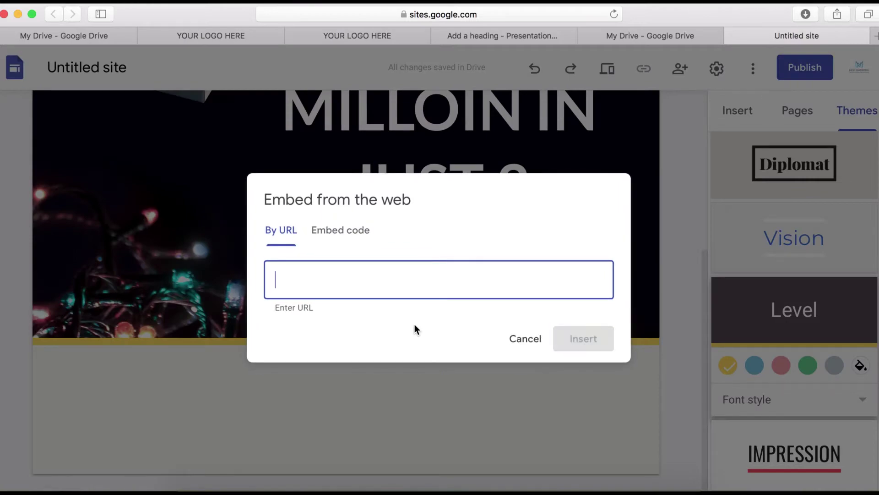
left_click(340, 231)
key("super+v")
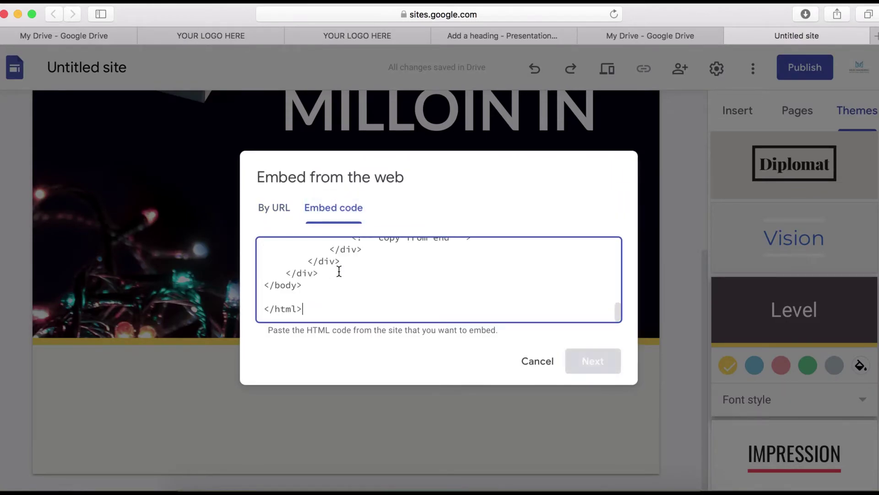
left_click(594, 362)
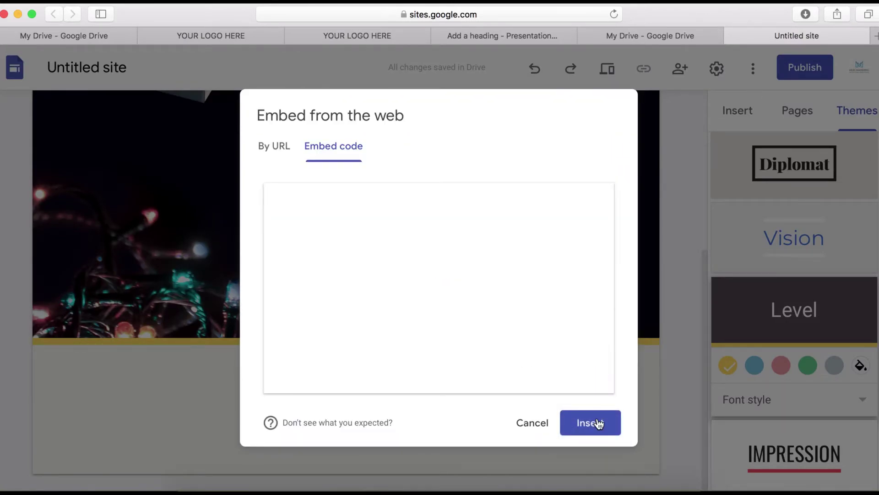
left_click(591, 423)
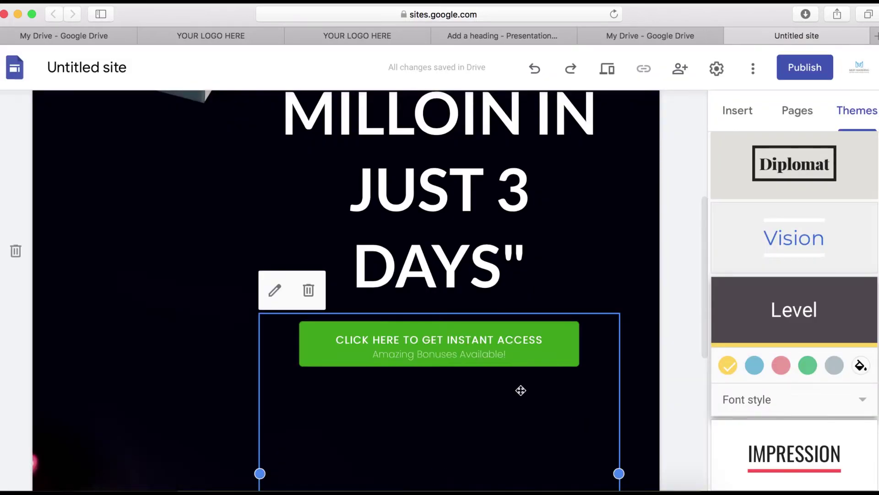
scroll(521, 390, "down", 2)
scroll(521, 390, "down", 3)
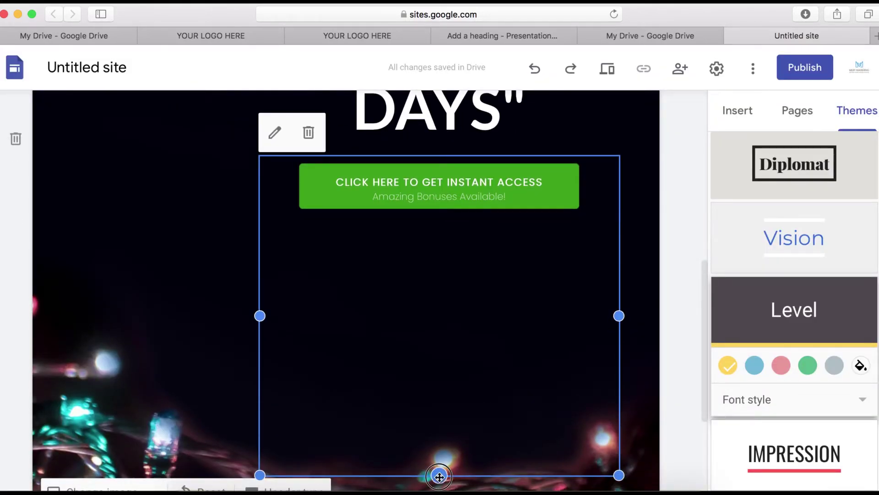
left_click_drag(439, 475, 472, 226)
scroll(537, 444, "up", 5)
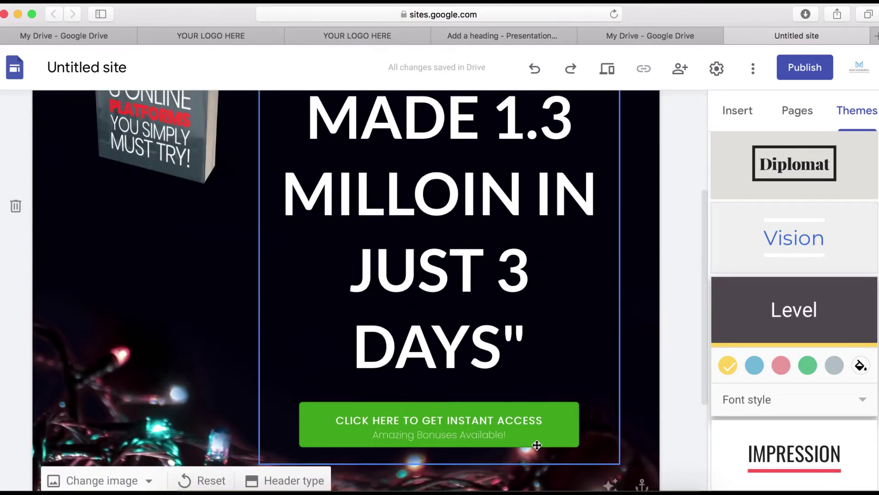
scroll(537, 444, "down", 5)
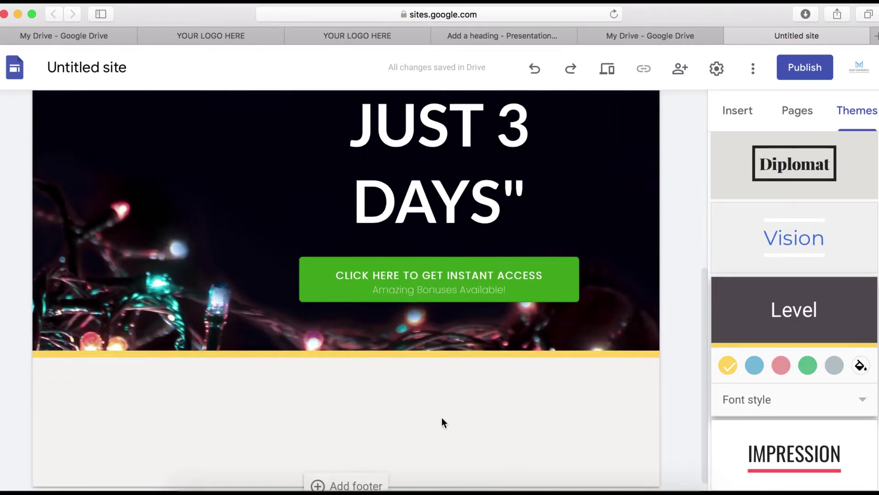
Add a text box holding 'WRITE YOUR AMAZING HEADLINE HERE' and its subheading beneath the header.
double_click(336, 395)
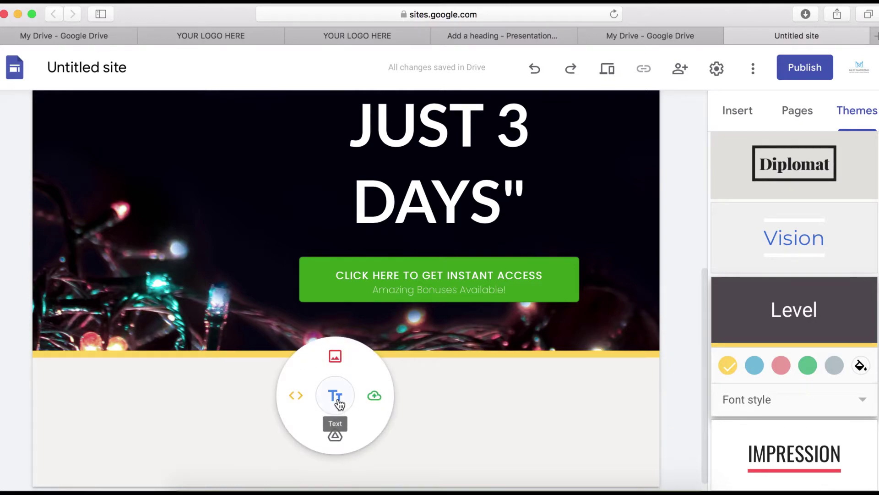
left_click(337, 397)
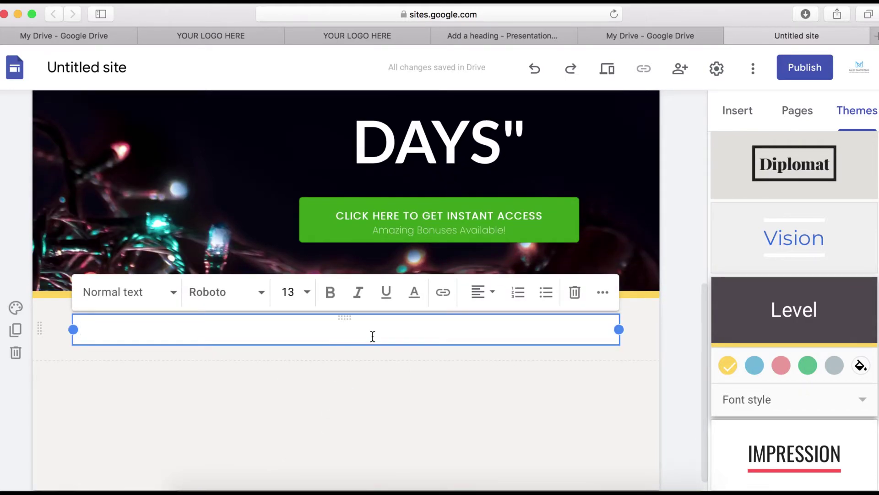
type("WRITE YOUR AMAZING HEADLINE HERE YOUR SUBHEADING SHOULD GO HERE")
left_click(644, 377)
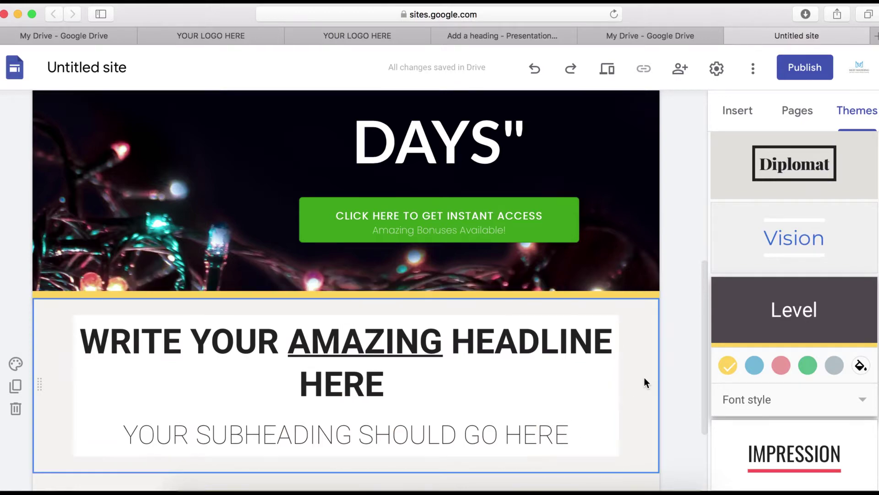
scroll(645, 377, "down", 3)
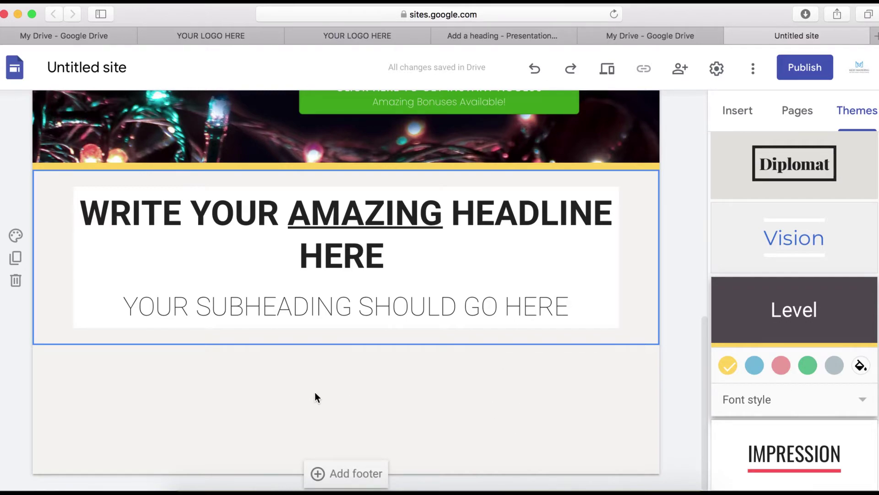
Add a half-width left text box with 'NEVER GIVE UP, KEEP GOING' and checkmarked Lorem Ipsum lines.
double_click(174, 395)
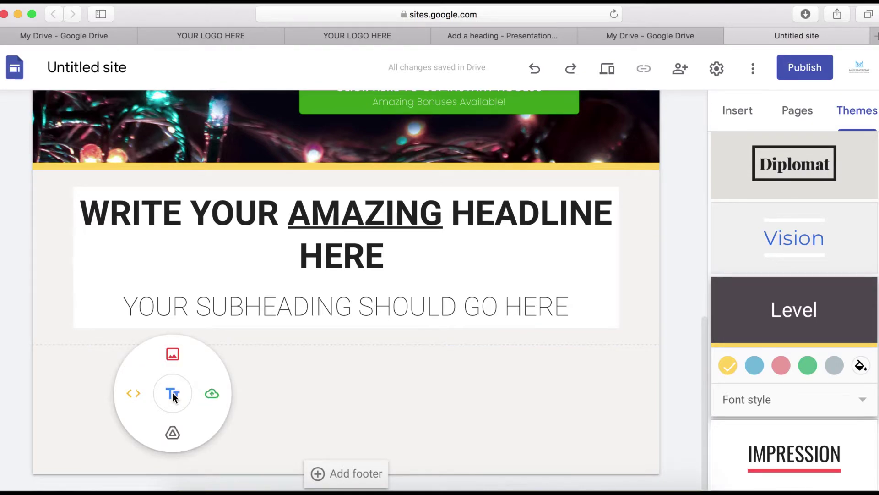
left_click(172, 394)
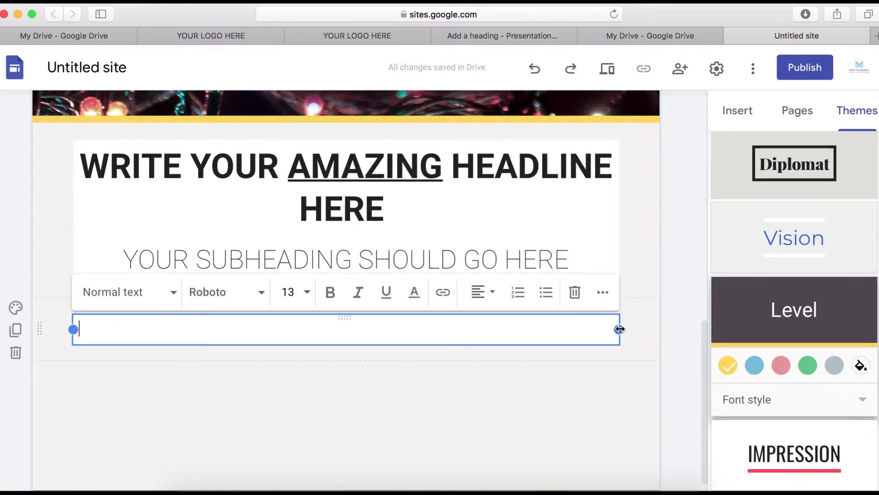
left_click_drag(619, 329, 320, 330)
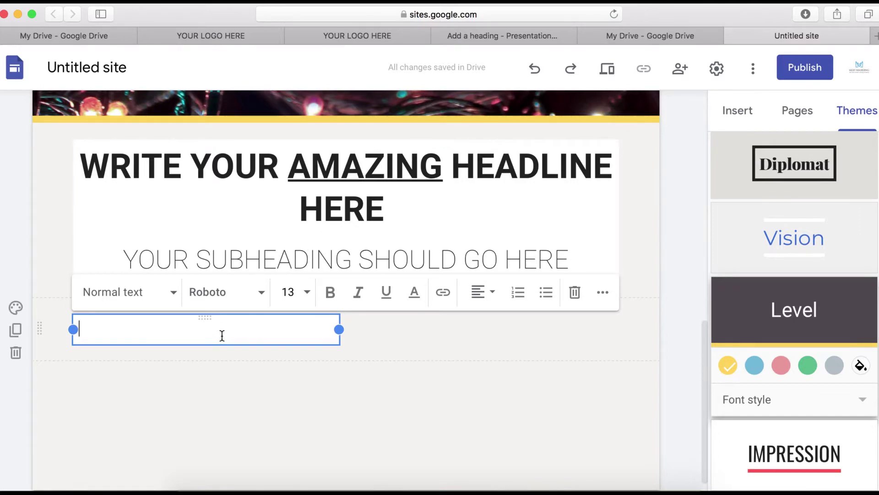
key("super+v")
scroll(432, 320, "up", 5)
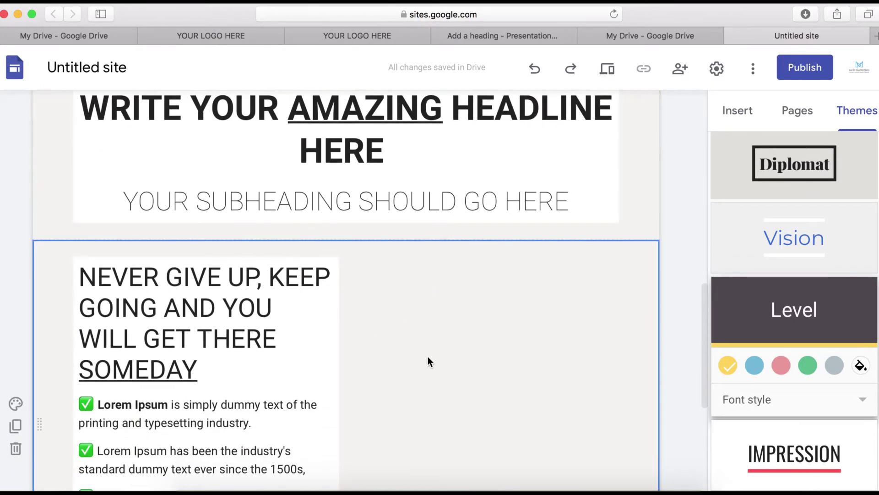
Upload EmbeddedImage-16.jpg, the photo of three people on steps, beside the NEVER GIVE UP text.
double_click(460, 319)
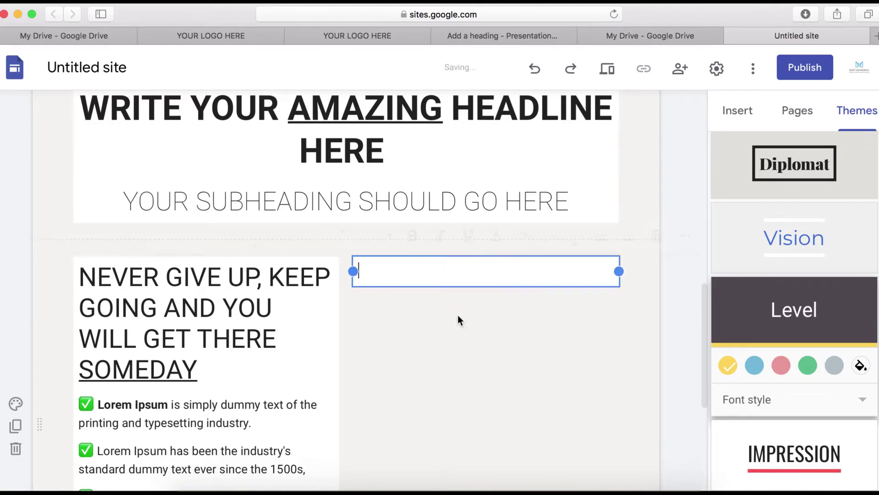
left_click(518, 303)
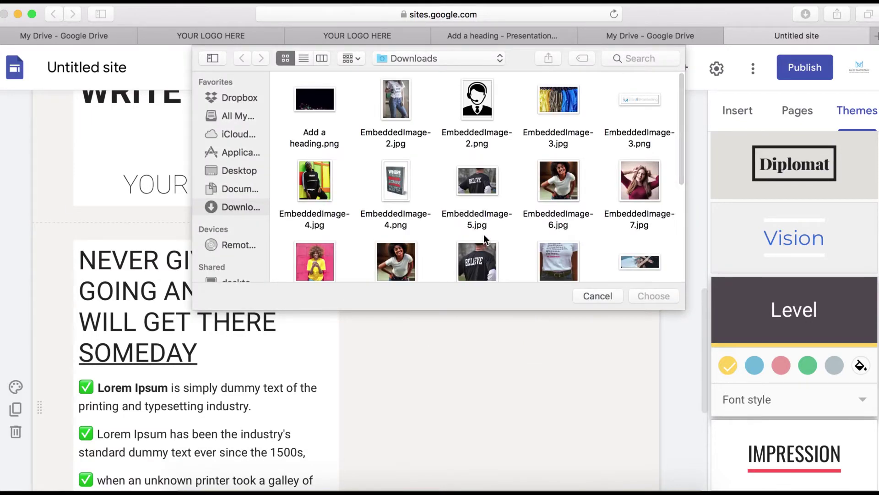
scroll(466, 224, "down", 5)
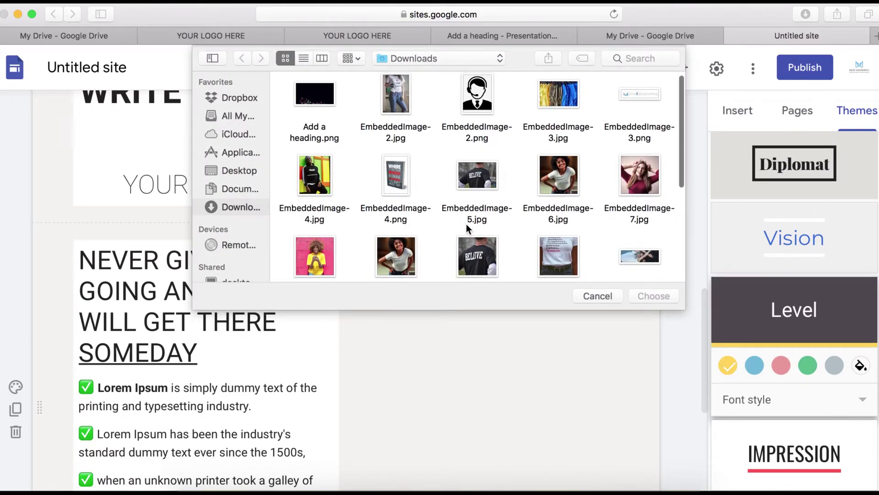
scroll(466, 224, "down", 3)
left_click(562, 183)
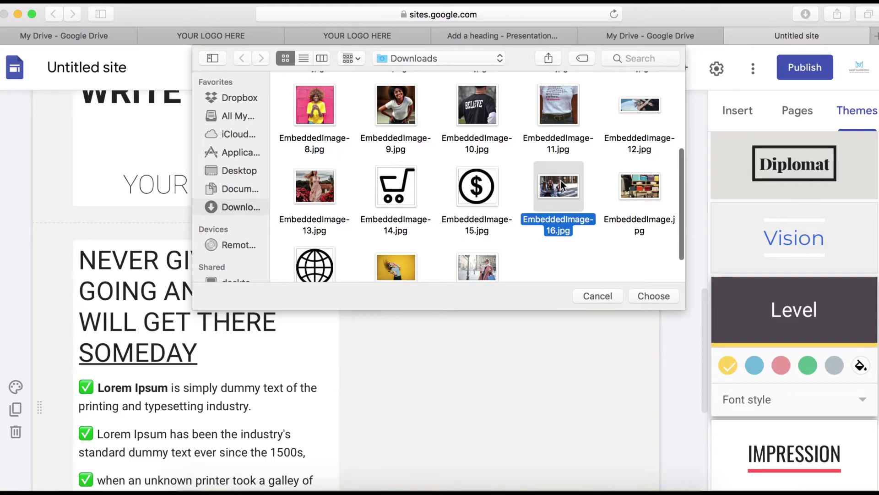
left_click(653, 296)
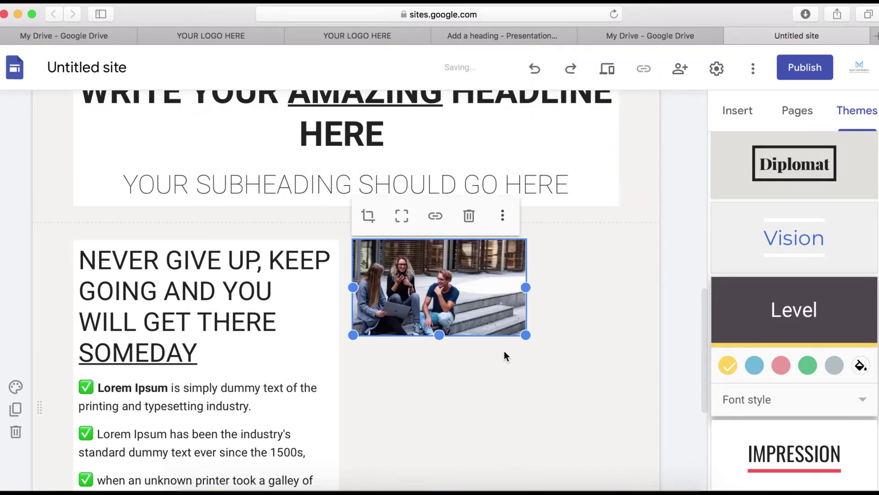
Enlarge the photo by widening it to the right margin and making it taller.
left_click_drag(526, 288, 623, 289)
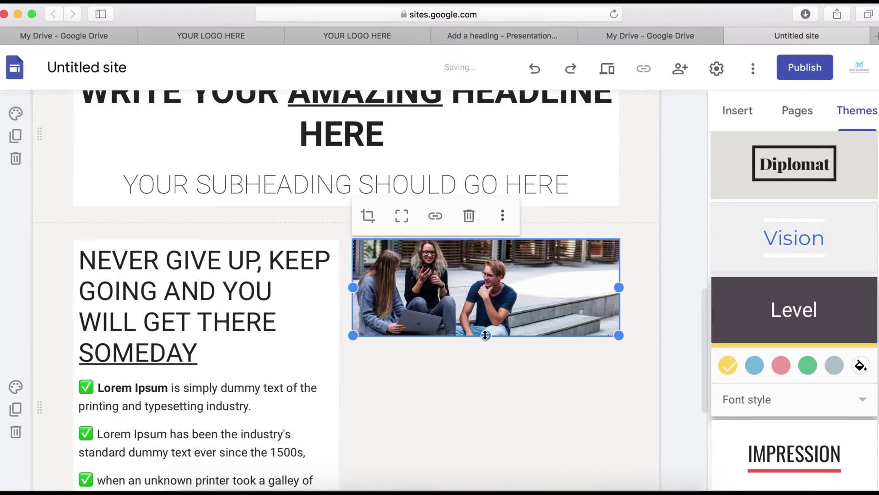
left_click_drag(486, 336, 496, 441)
scroll(479, 263, "down", 5)
left_click(479, 263)
scroll(479, 260, "up", 2)
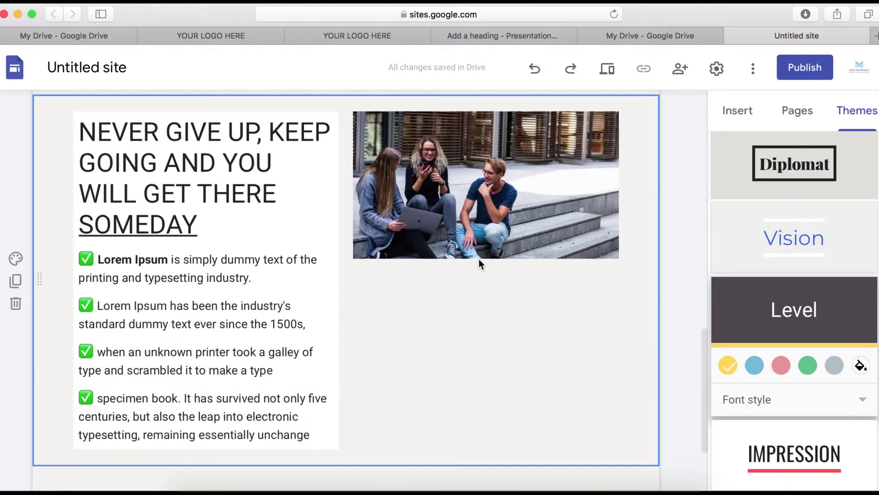
scroll(479, 259, "up", 3)
scroll(479, 260, "down", 3)
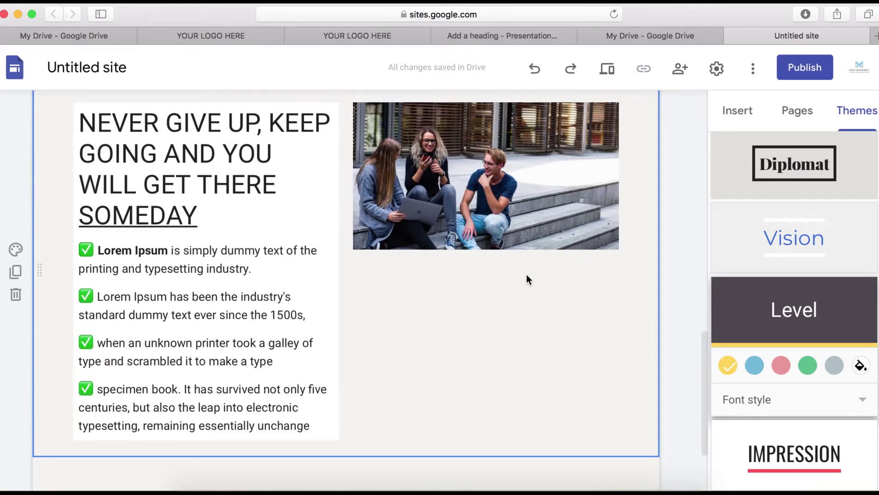
scroll(488, 303, "up", 10)
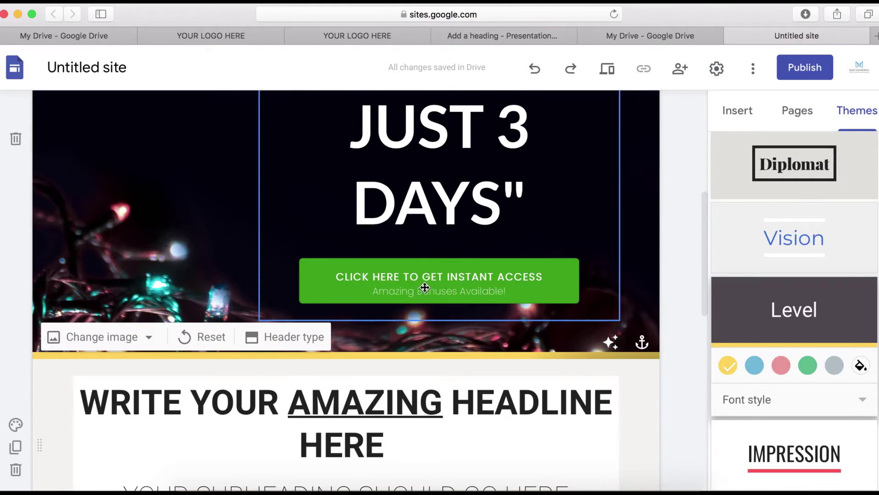
Copy the HTML code of the header's green CLICK HERE TO GET INSTANT ACCESS button.
left_click(427, 286)
scroll(426, 286, "up", 6)
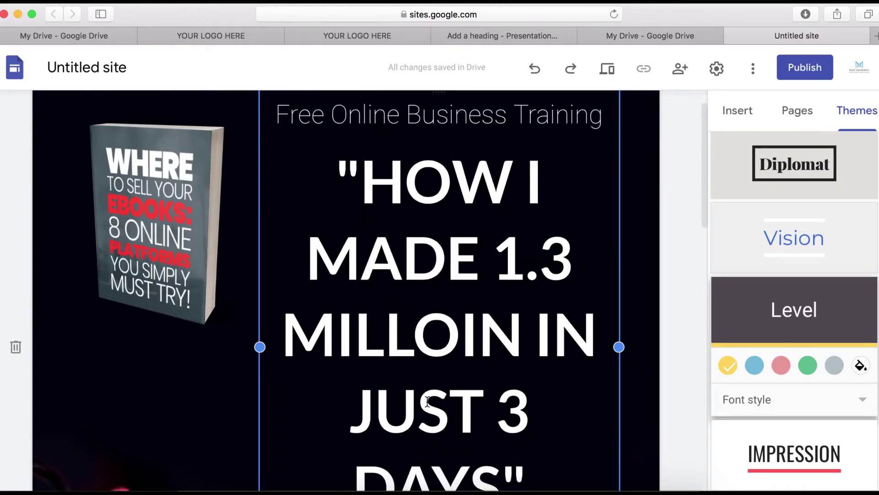
scroll(427, 286, "down", 9)
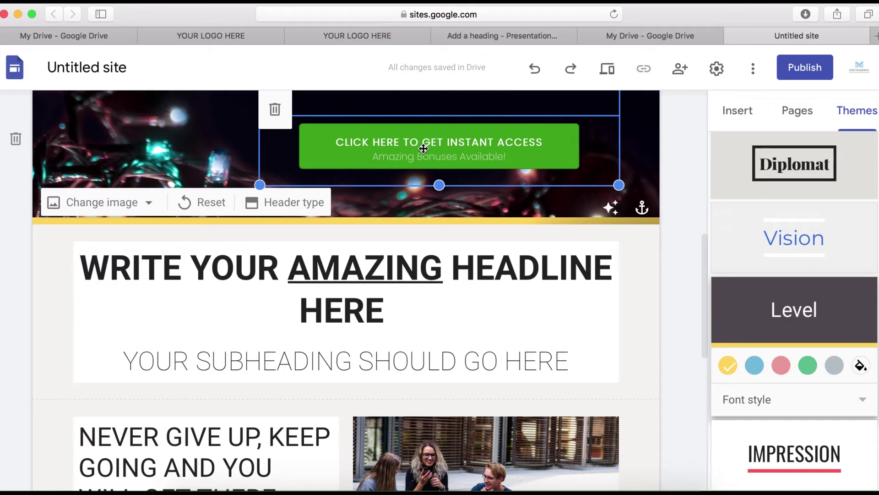
left_click(277, 95)
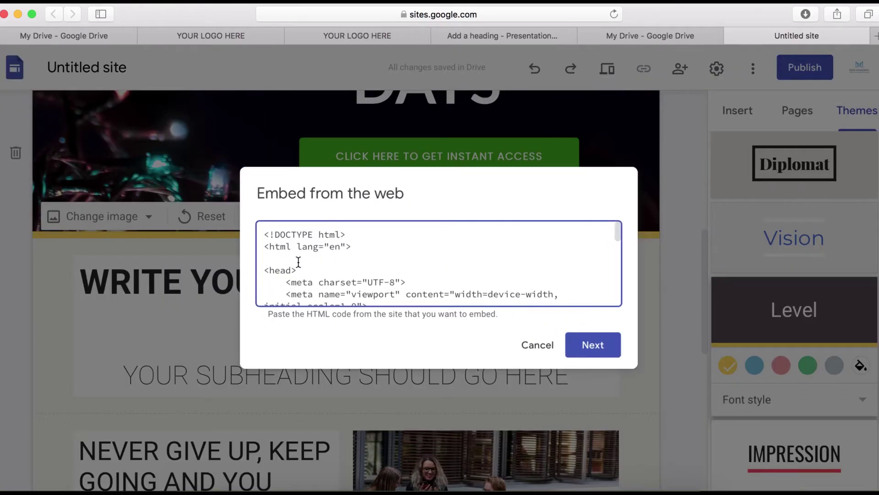
left_click_drag(261, 234, 437, 492)
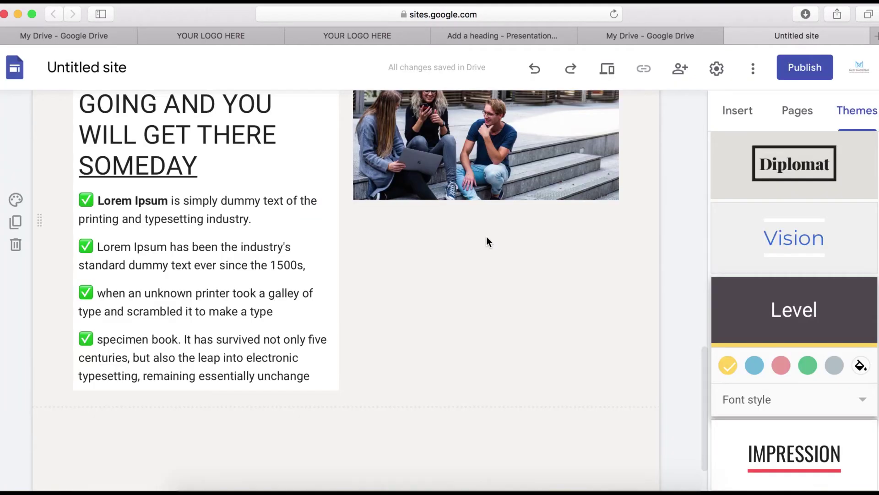
Embed the copied button code in the lower section below the students photo.
double_click(483, 234)
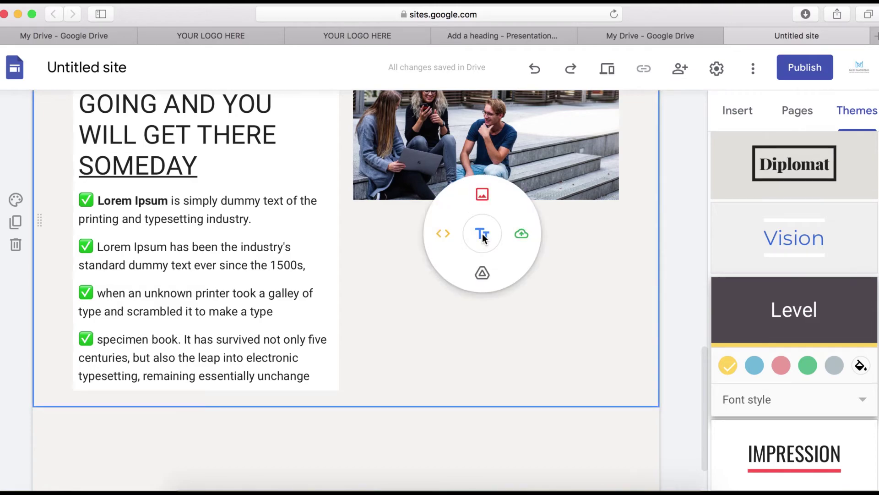
left_click(447, 233)
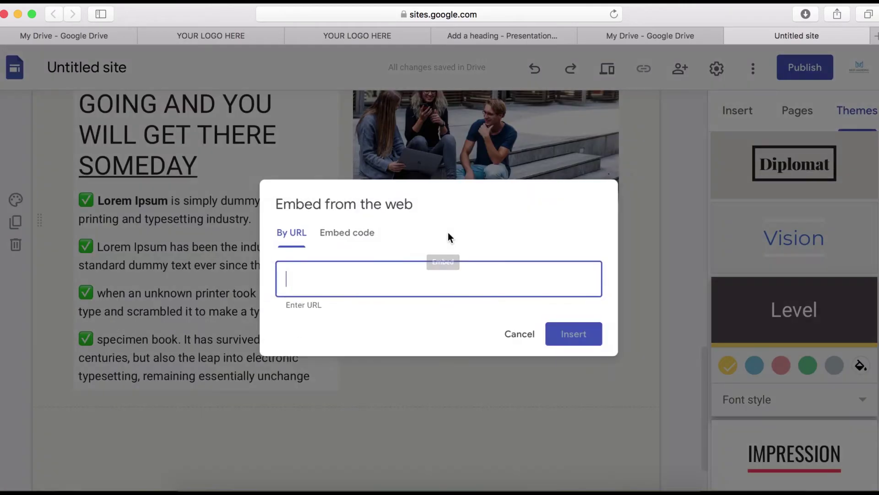
left_click(345, 242)
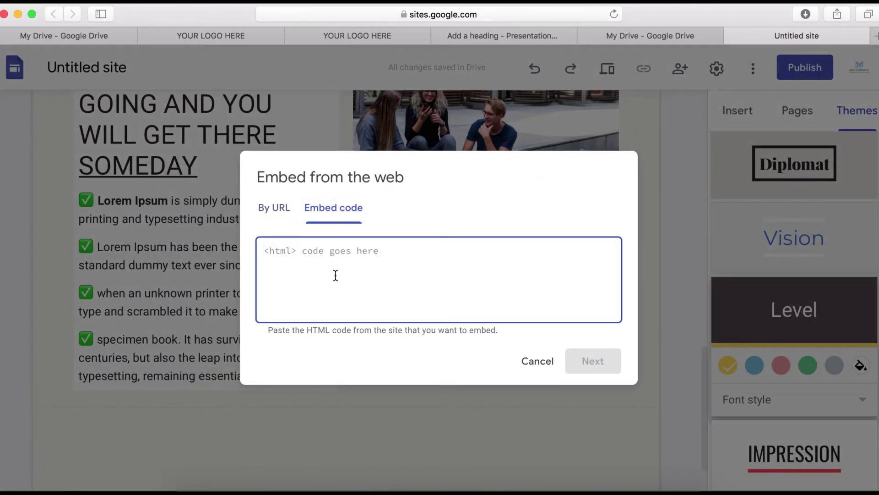
key("ctrl+v")
left_click(594, 365)
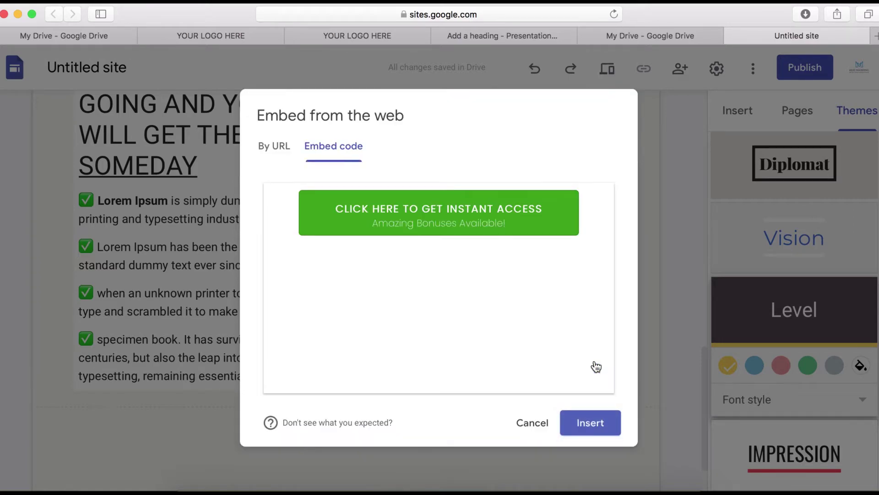
left_click(592, 422)
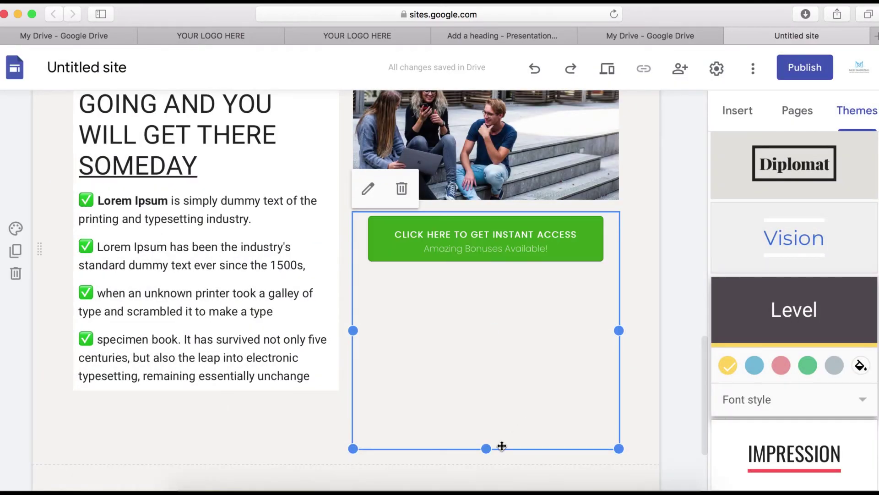
Shrink the new embed box to fit the green button.
left_click_drag(486, 449, 511, 284)
left_click(557, 377)
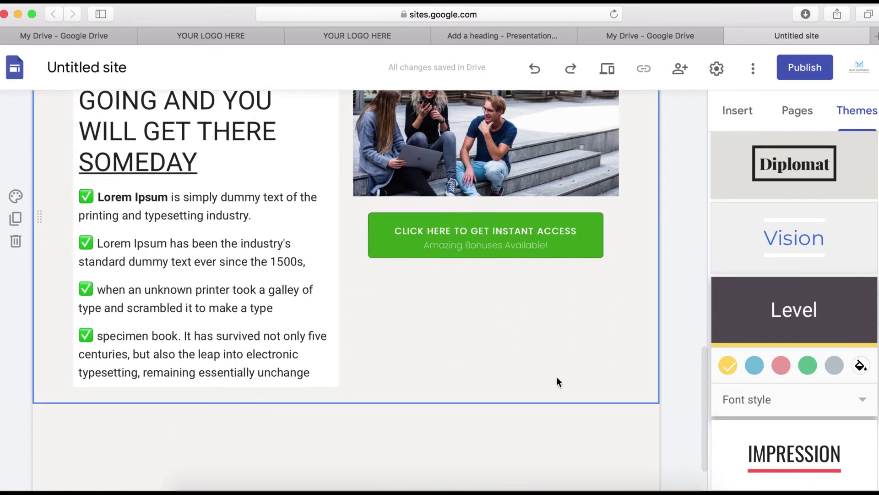
scroll(556, 381, "down", 2)
scroll(756, 193, "up", 5)
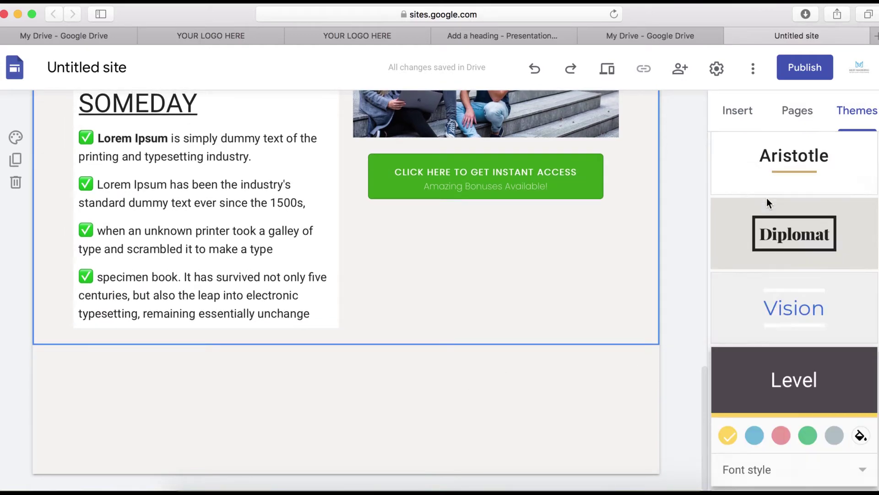
left_click(740, 112)
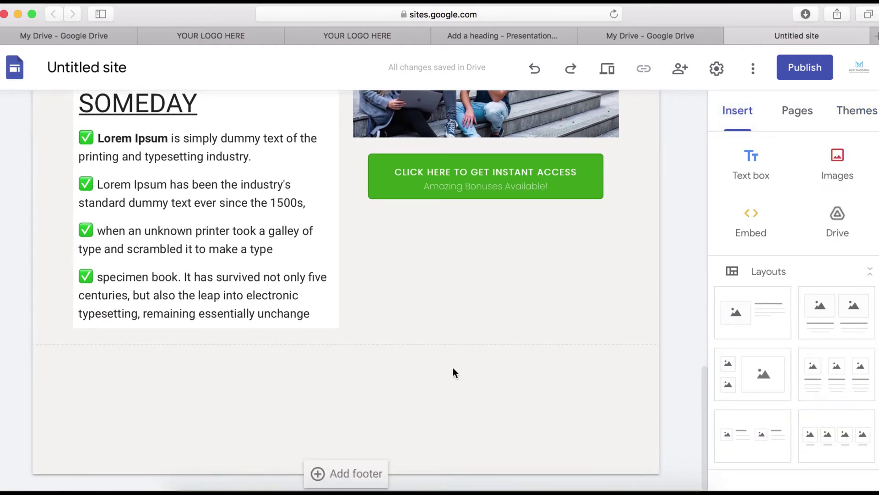
Add a divider line below the lower text section.
scroll(756, 339, "down", 10)
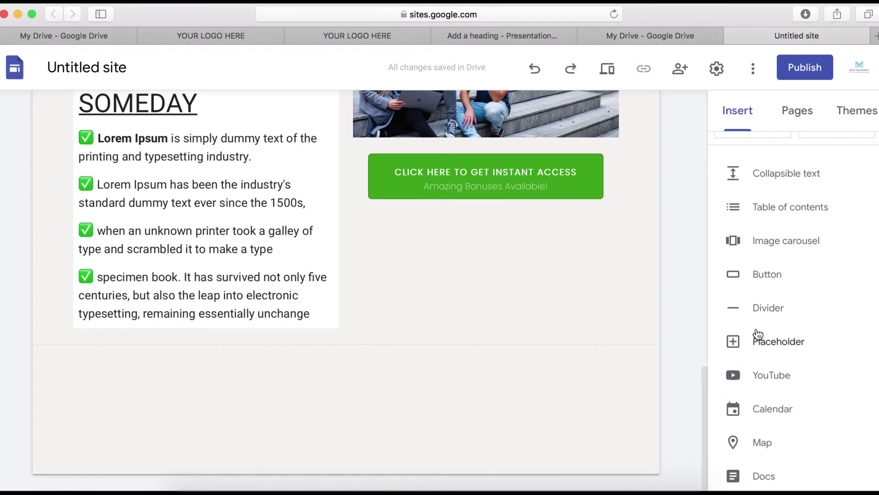
left_click(760, 308)
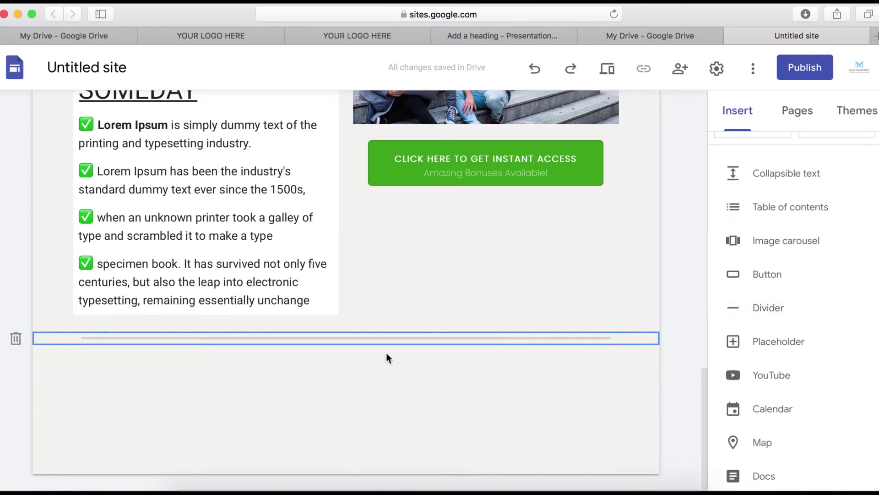
scroll(375, 365, "up", 4)
scroll(375, 364, "down", 2)
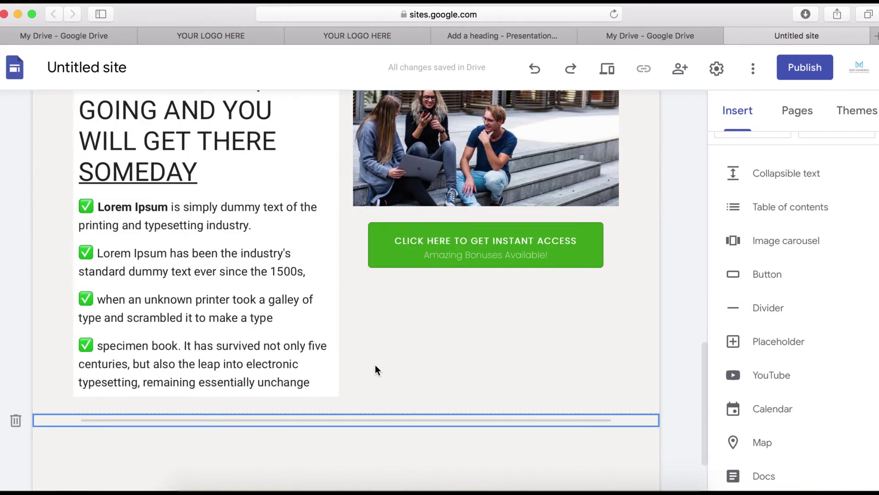
scroll(376, 364, "down", 2)
left_click(362, 393)
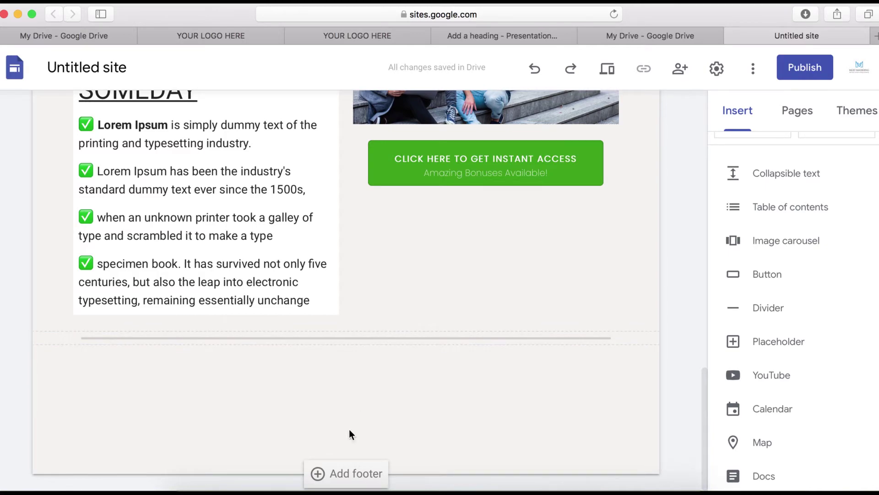
Add a page footer with the 2020 copyright notice and Terms | Privacy links.
left_click(351, 476)
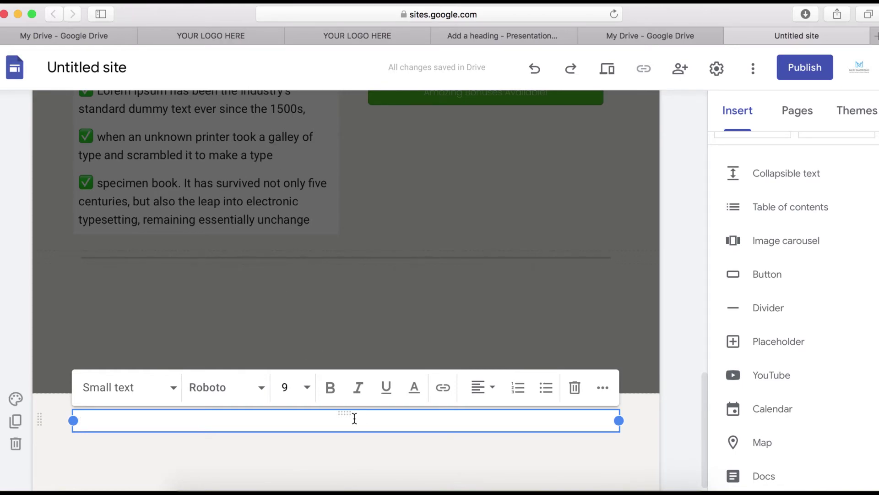
type("© 2020 MeritMastering, Inc. All Rights Reserved. Terms | Privacy")
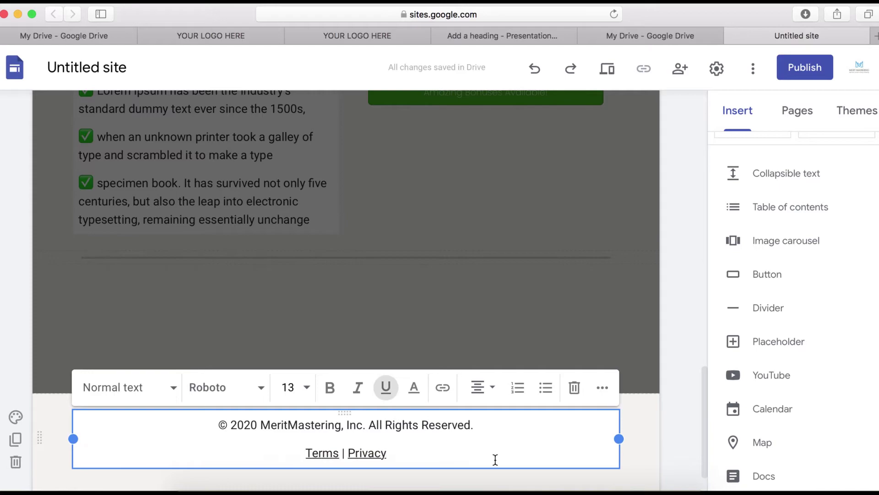
left_click(653, 445)
scroll(285, 448, "up", 20)
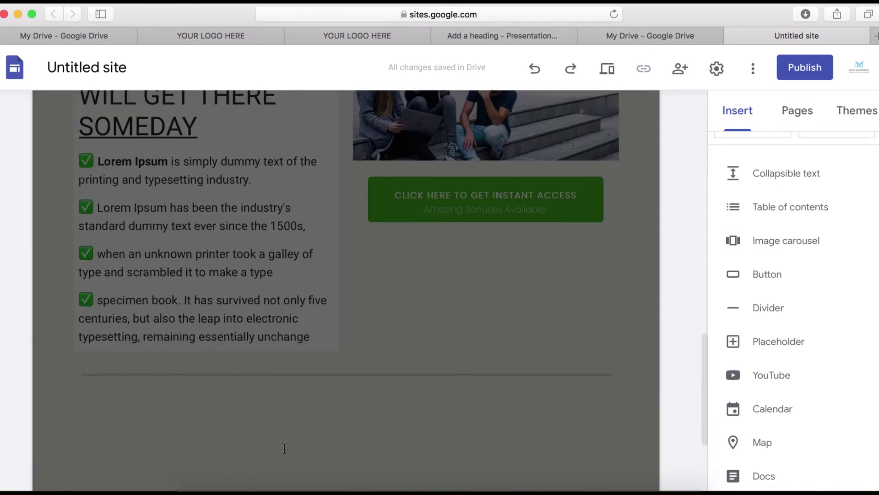
scroll(283, 448, "down", 20)
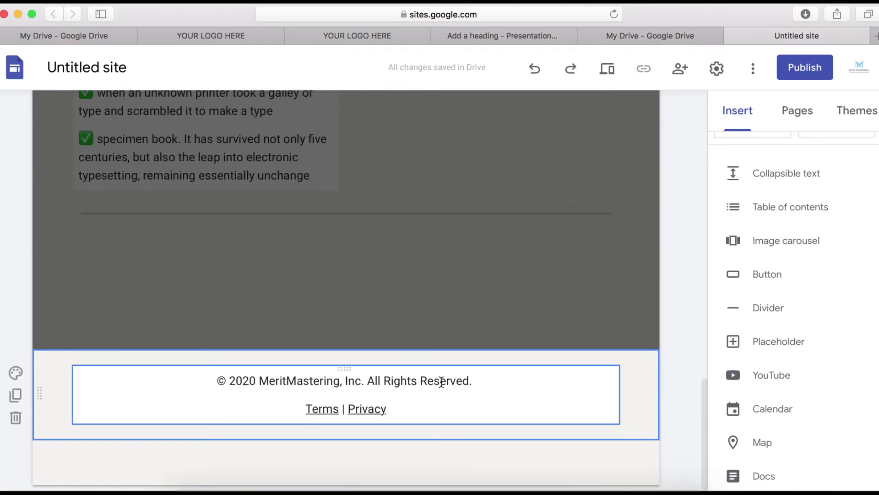
left_click(101, 444)
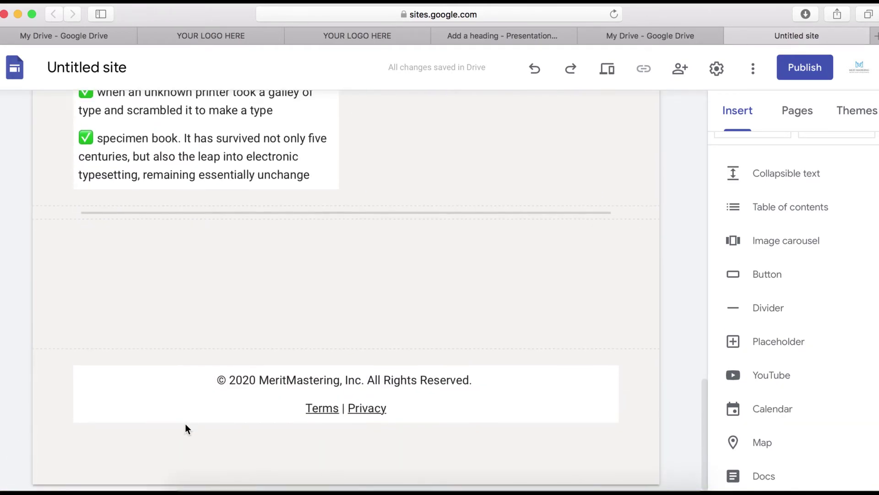
mouse_move(293, 417)
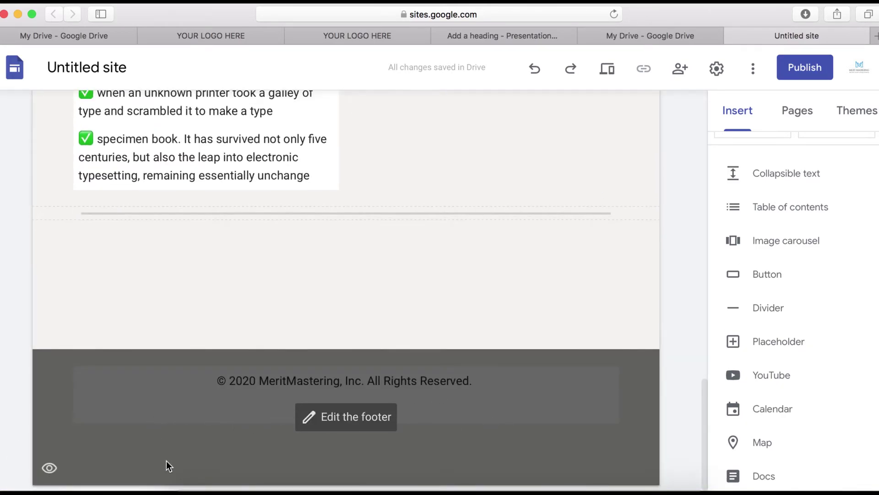
Set the footer background to a plain black image found by searching 'bla', turning its text white.
left_click(65, 384)
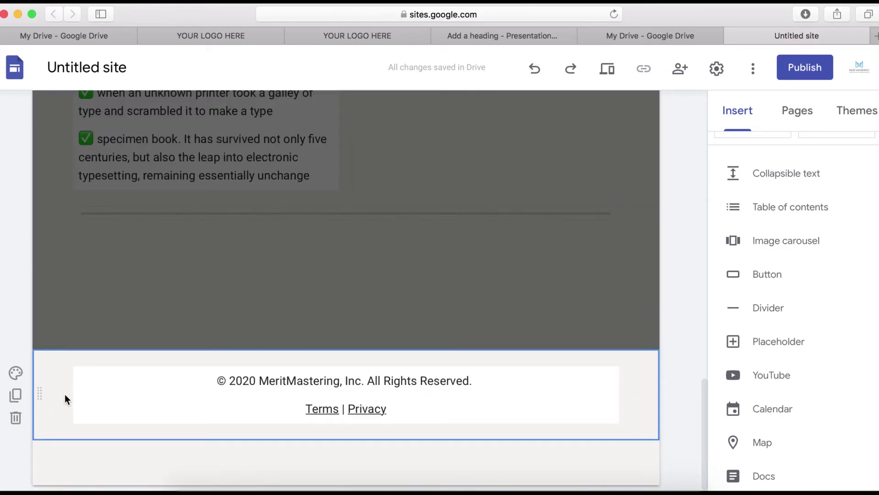
left_click(17, 377)
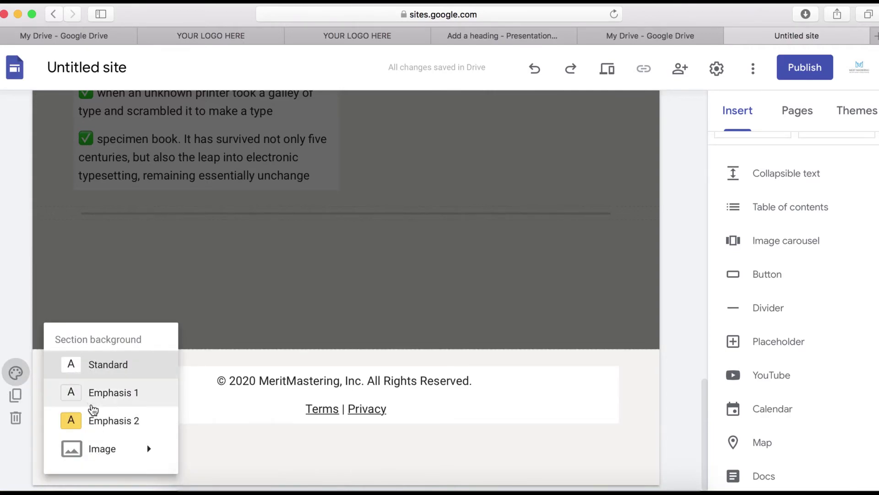
mouse_move(143, 455)
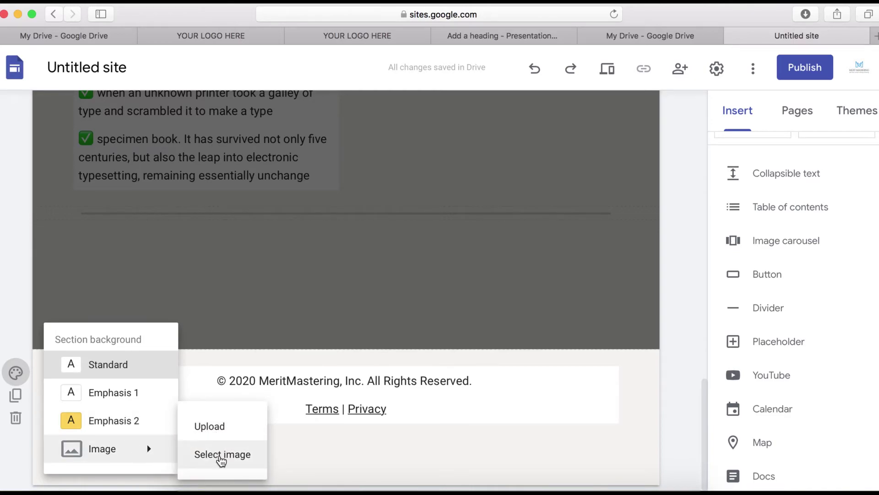
left_click(226, 461)
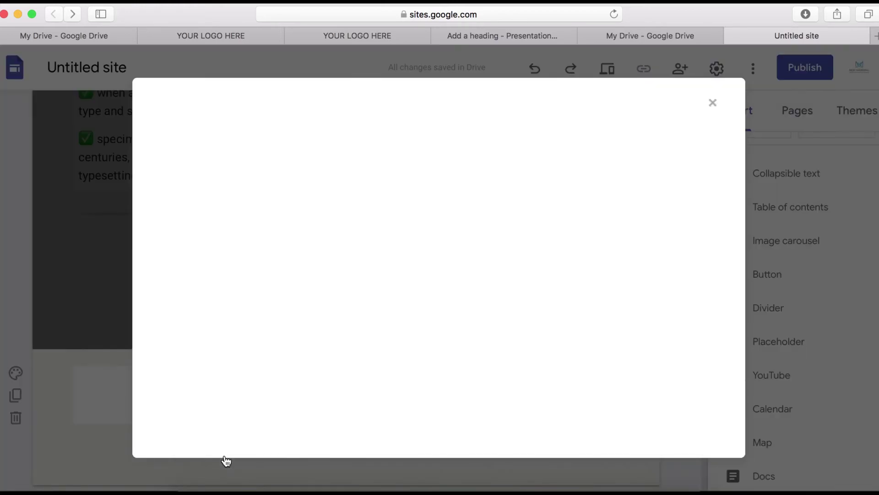
left_click(285, 139)
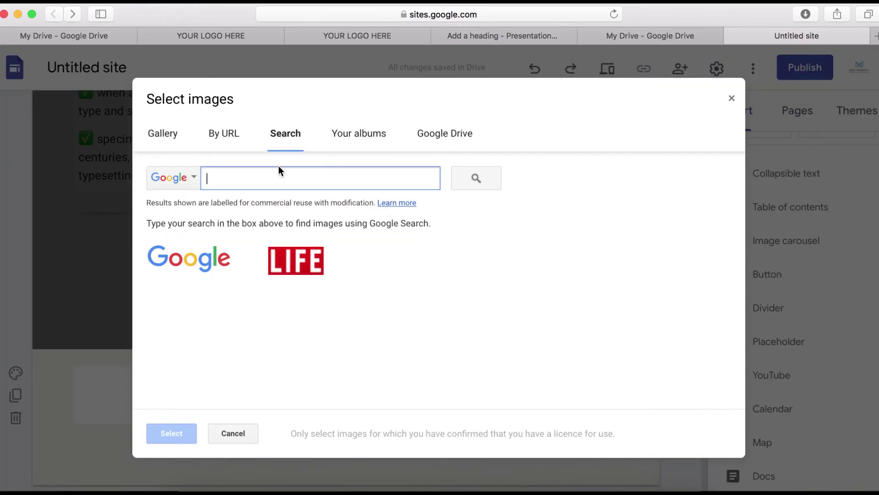
type("black")
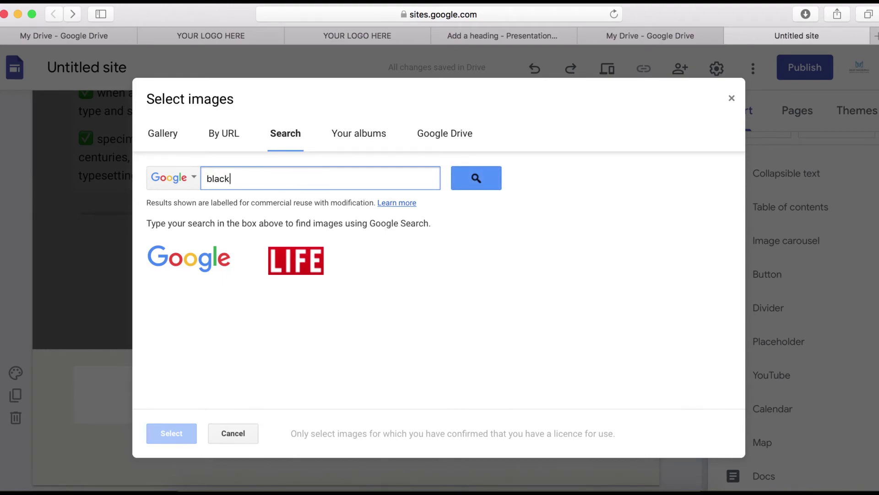
key("Return")
left_click(202, 304)
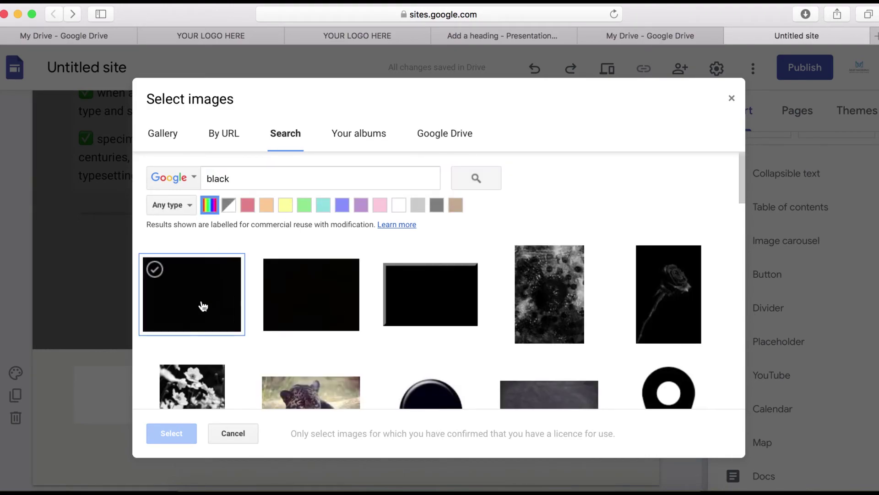
left_click(177, 434)
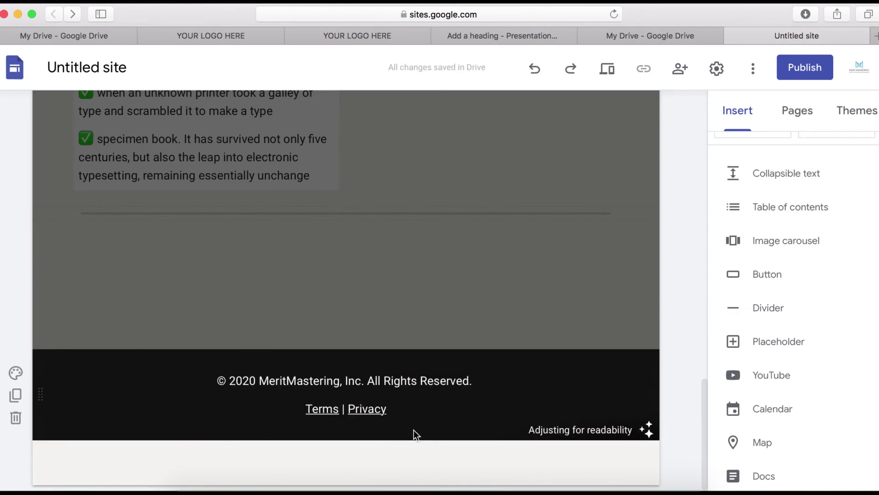
left_click(273, 395)
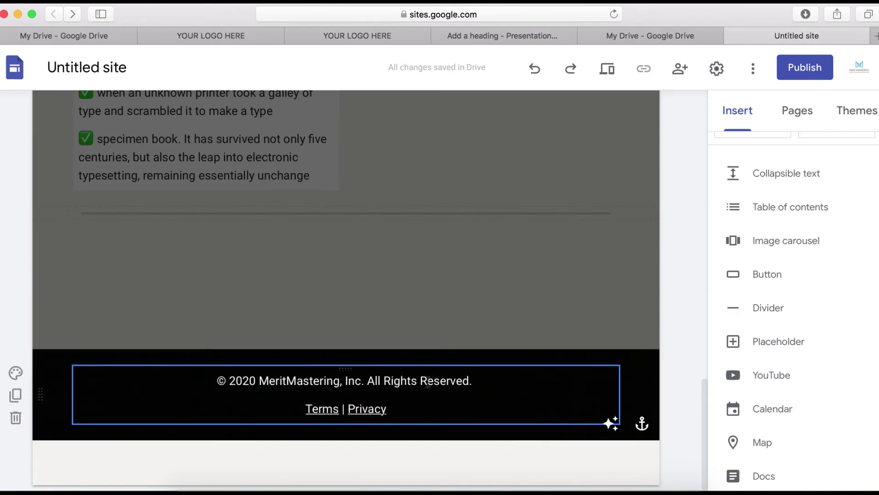
scroll(454, 384, "up", 20)
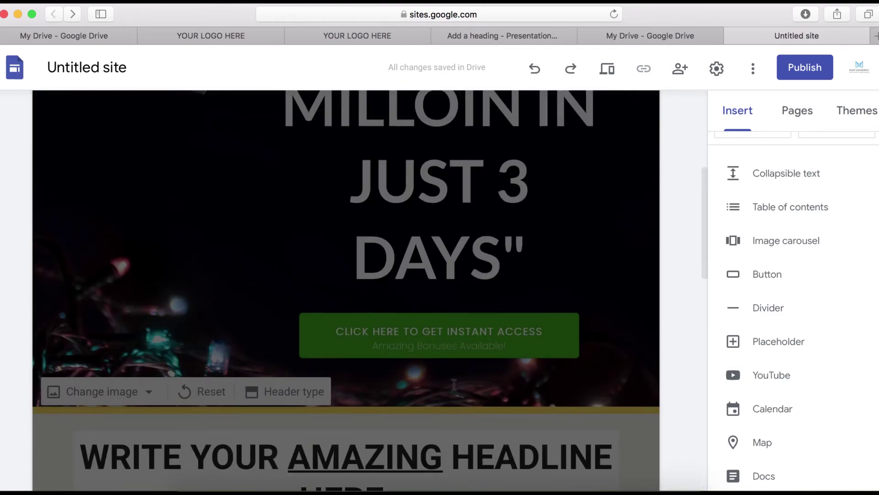
scroll(262, 344, "up", 5)
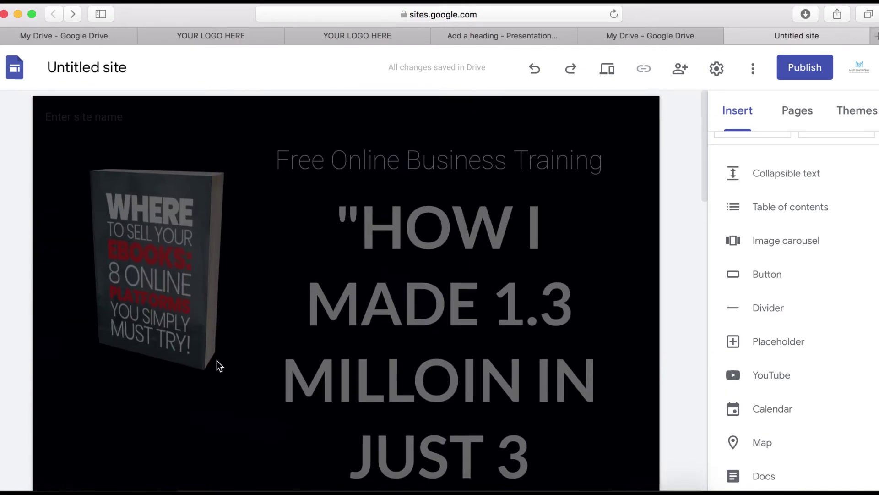
scroll(405, 271, "down", 8)
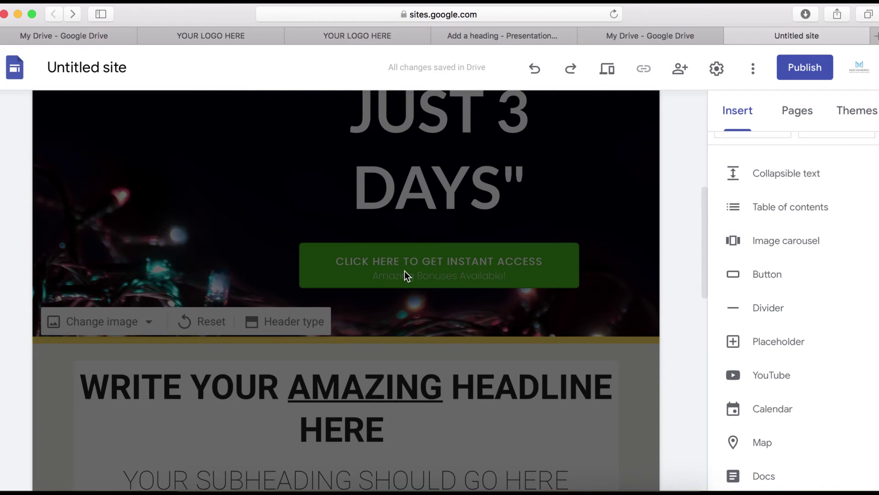
scroll(404, 271, "up", 3)
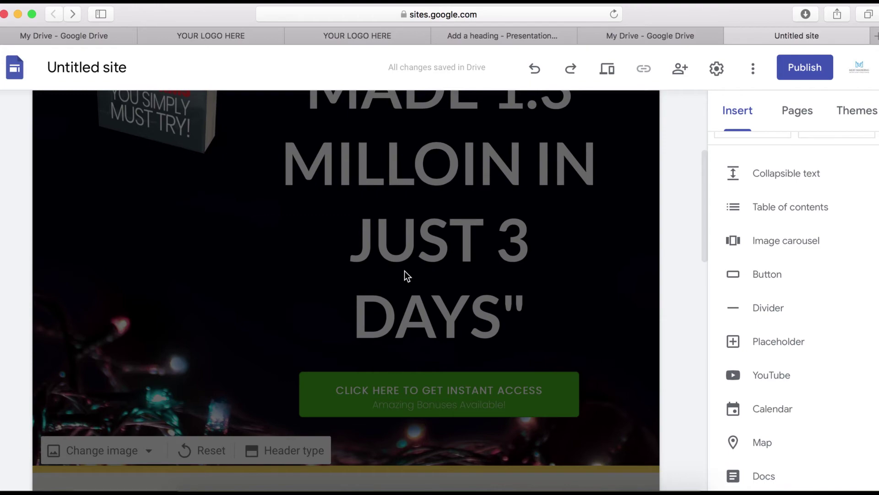
scroll(404, 270, "up", 5)
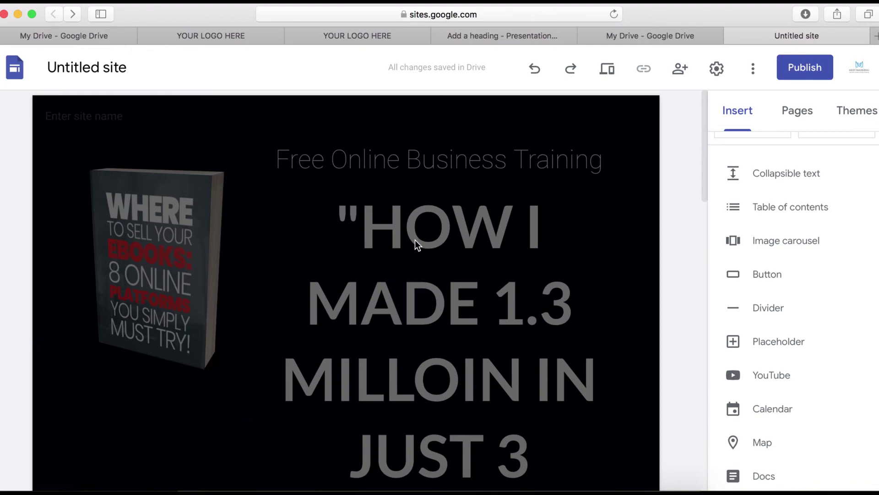
scroll(391, 317, "down", 6)
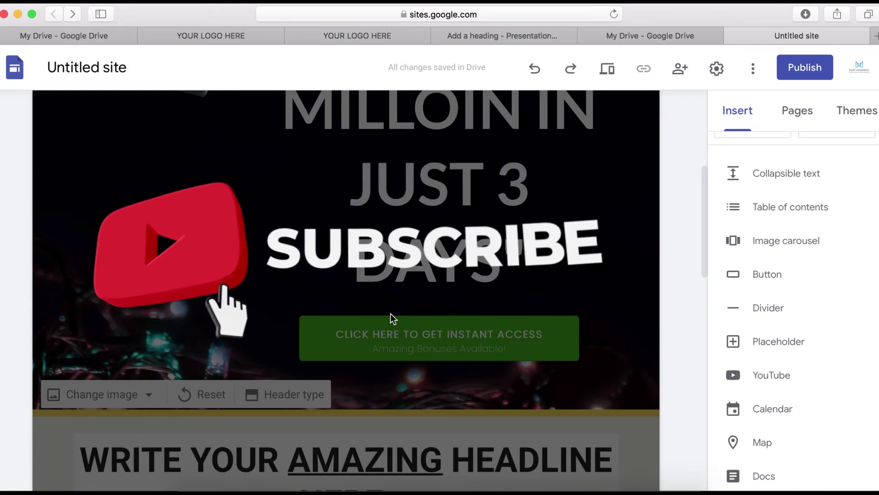
scroll(438, 306, "up", 3)
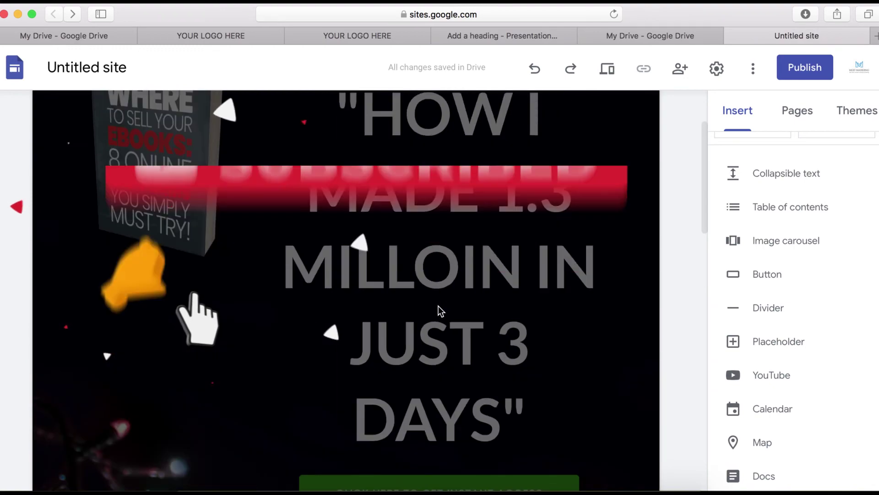
scroll(438, 306, "up", 3)
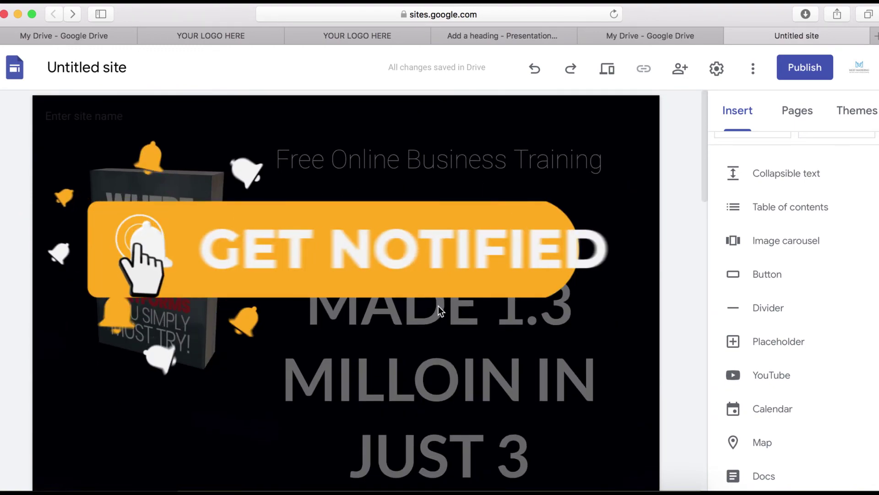
left_click(585, 174)
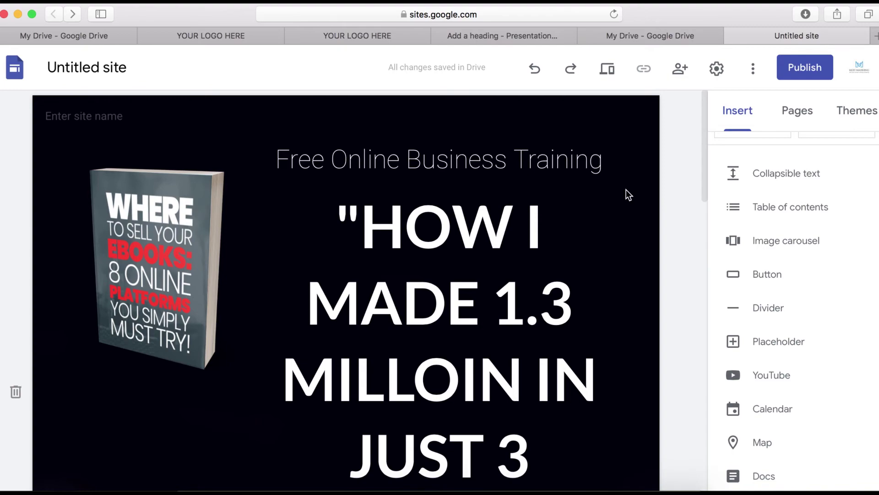
left_click(611, 75)
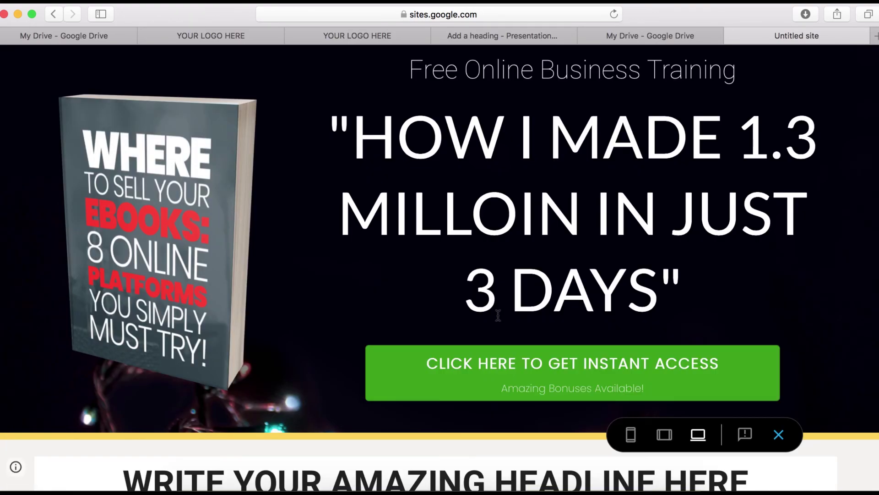
scroll(498, 315, "down", 5)
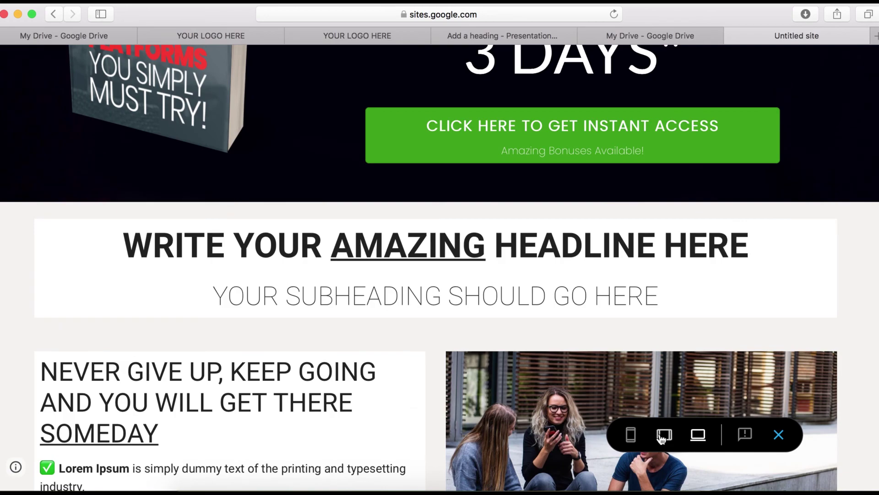
left_click(663, 438)
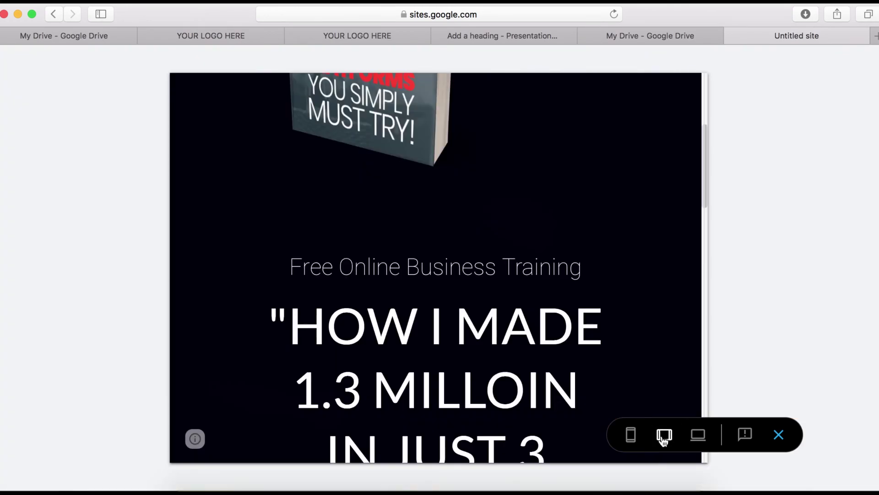
scroll(565, 365, "down", 15)
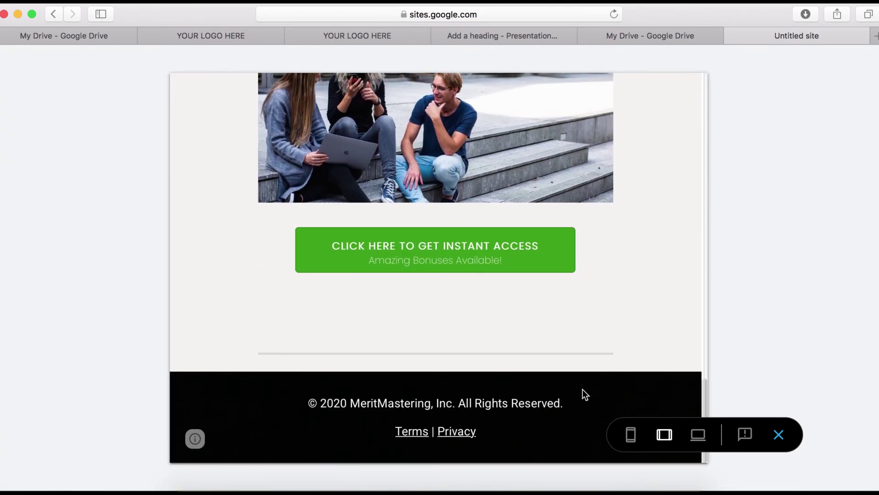
scroll(573, 321, "up", 5)
scroll(563, 276, "up", 5)
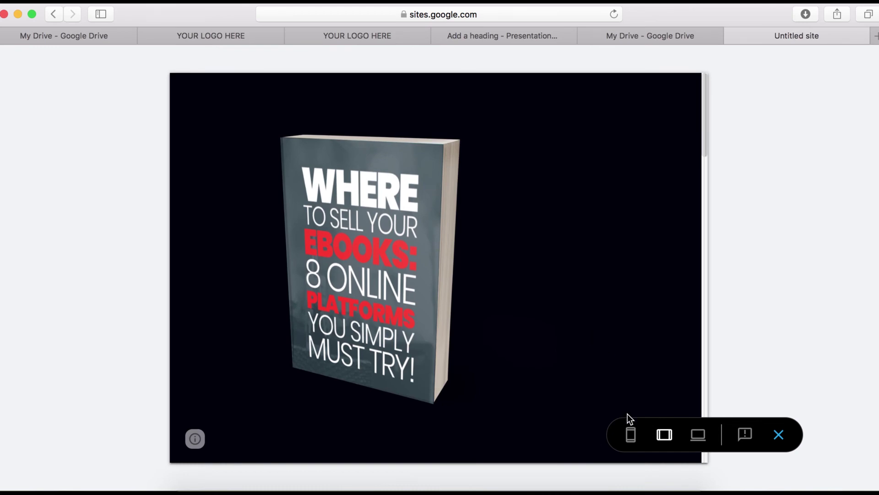
left_click(630, 435)
scroll(507, 303, "down", 10)
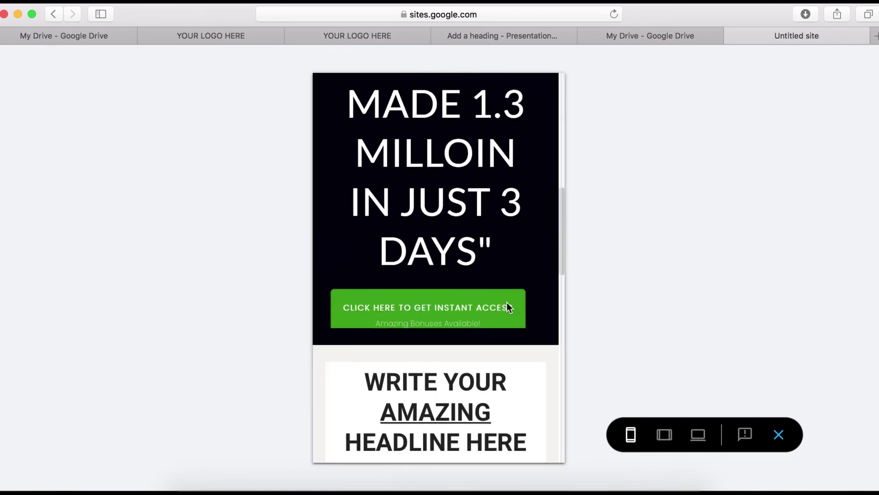
scroll(507, 302, "down", 10)
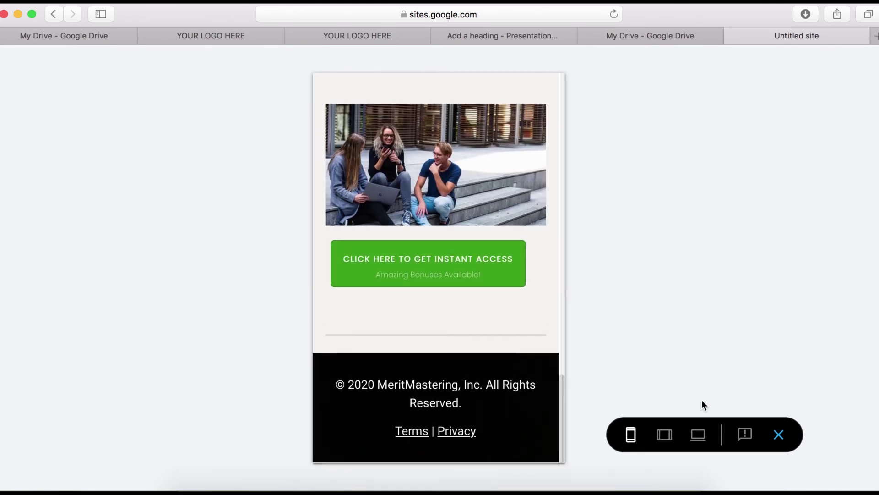
left_click(777, 442)
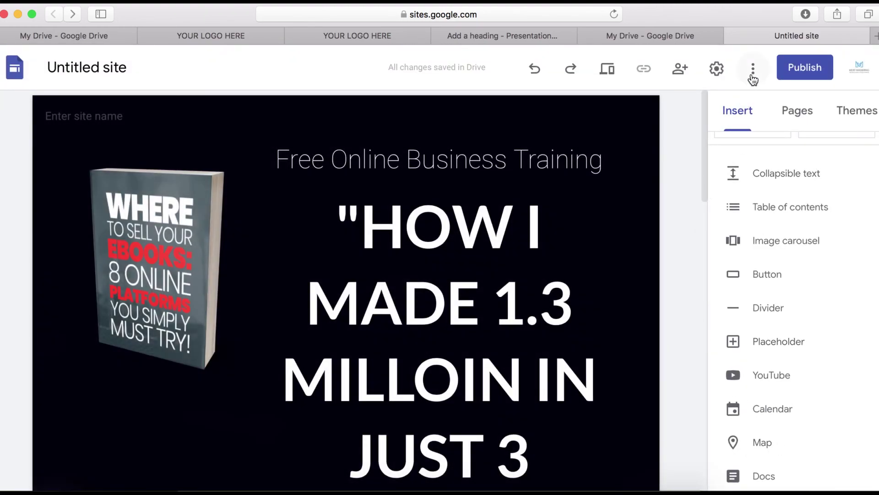
Publish the site at the web address mytraining-page, viewable by anyone.
left_click(807, 69)
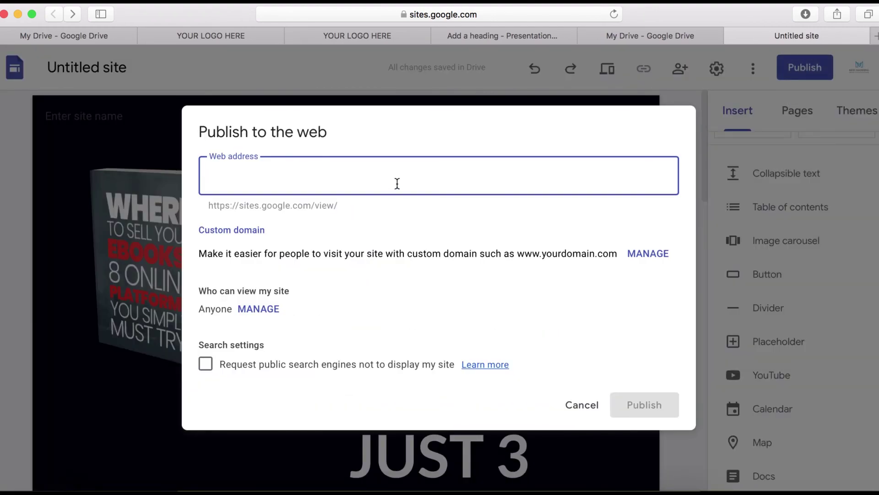
type("mytraining-page")
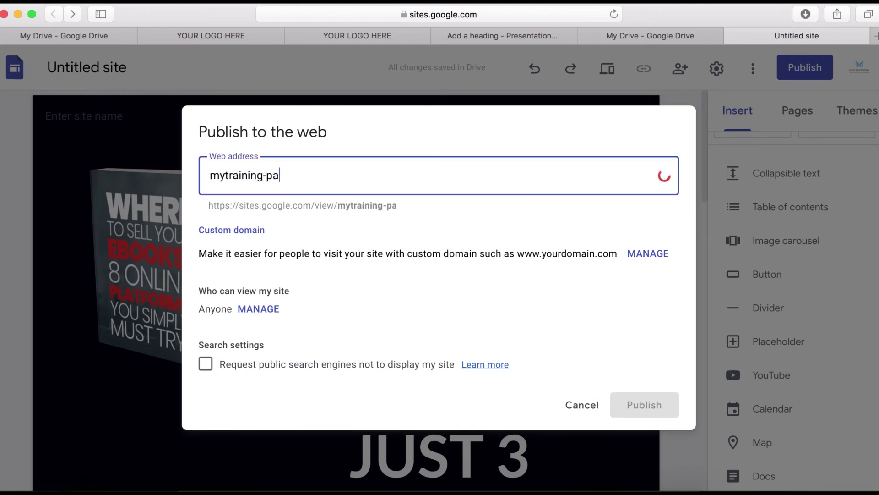
left_click(638, 408)
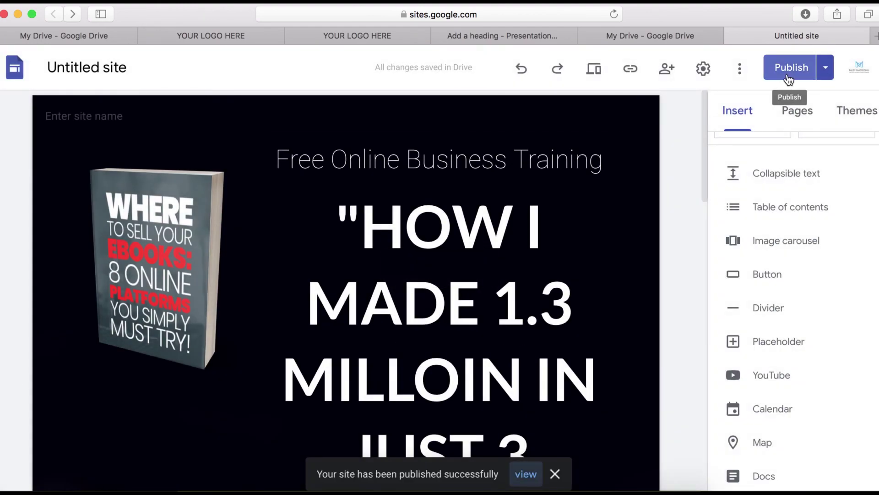
left_click(827, 69)
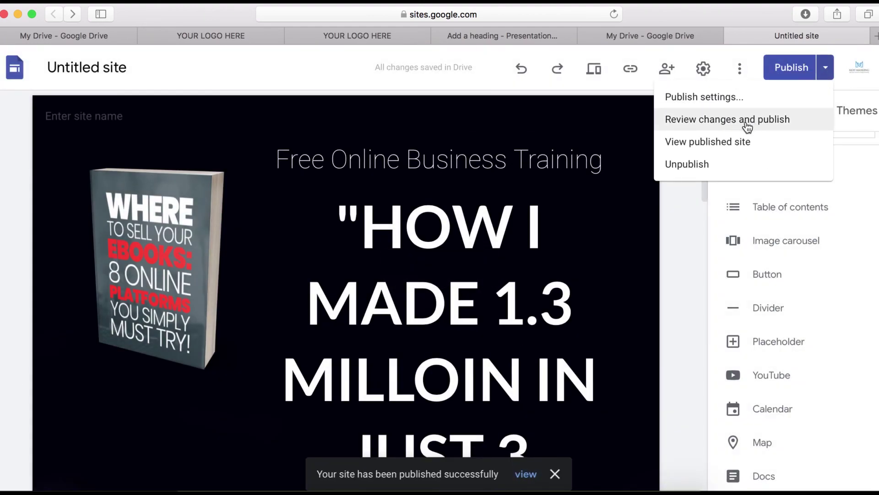
Open the published site in a new tab and scroll through the live page.
left_click(738, 143)
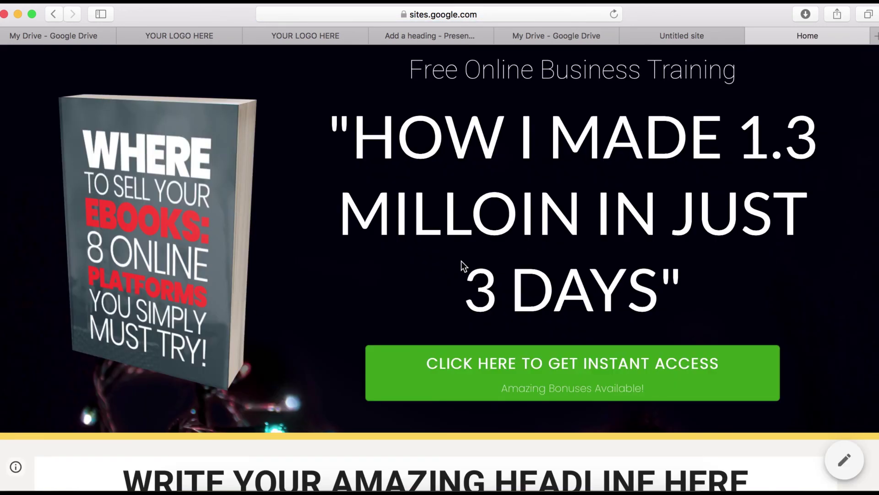
scroll(460, 261, "down", 12)
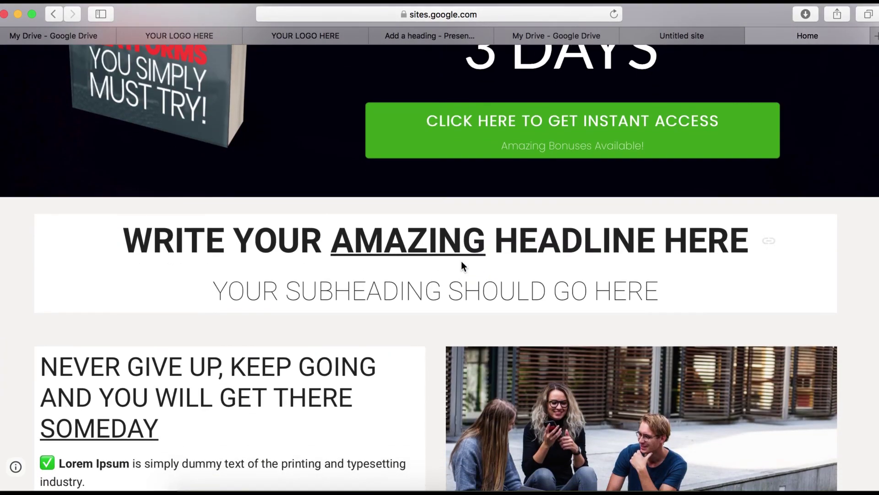
scroll(473, 384, "up", 8)
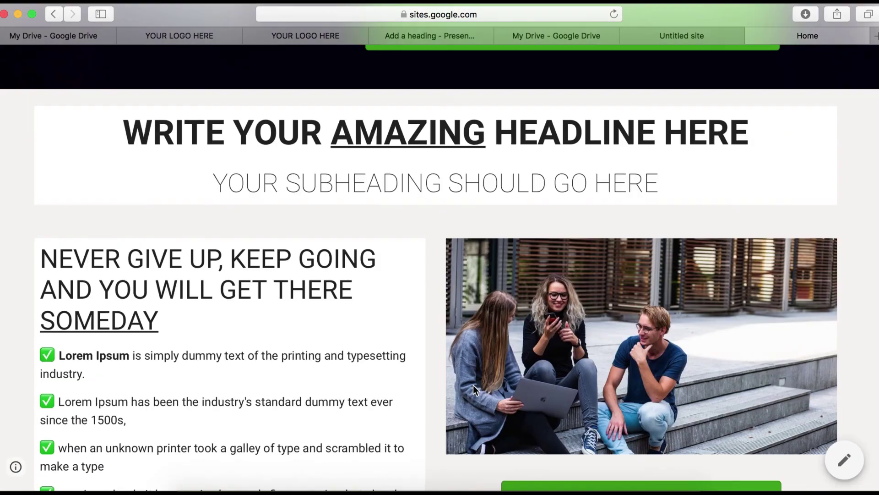
scroll(474, 388, "up", 4)
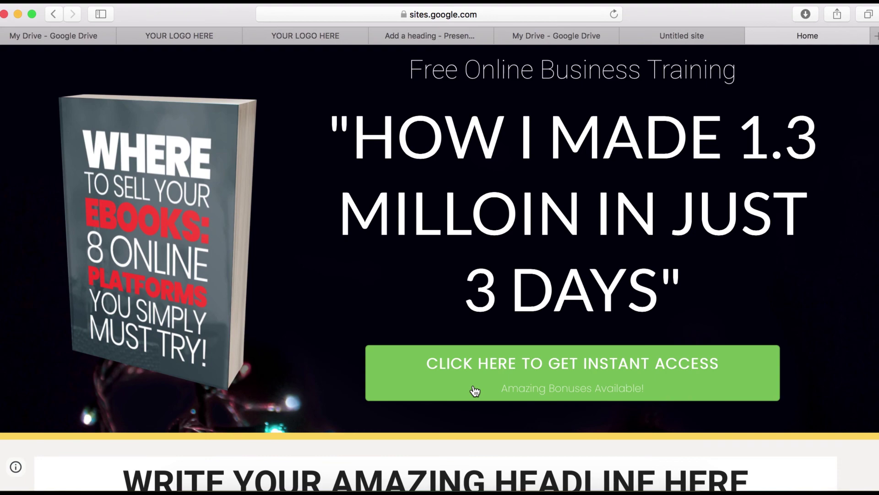